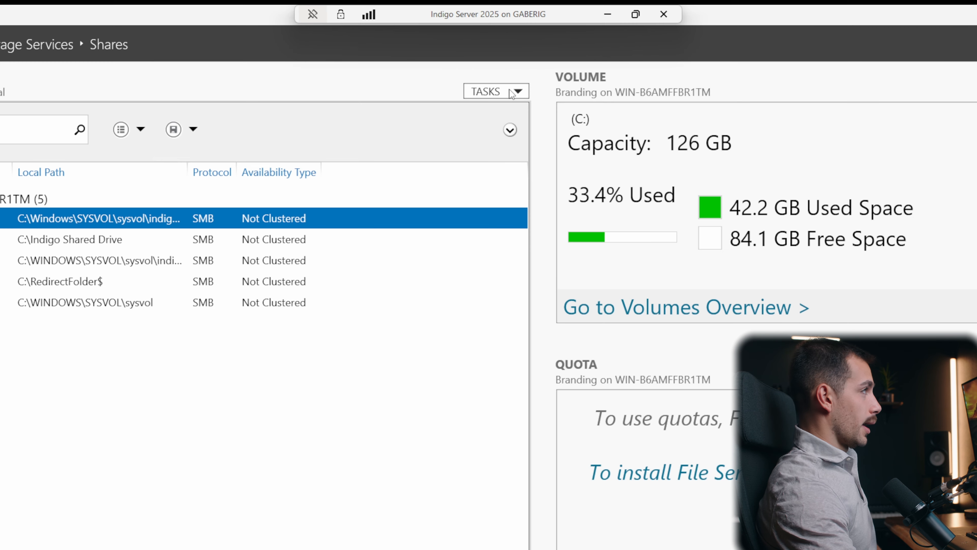
Step: Start creating a new share and read the description of the SMB Share - Quick profile
{"action": "left_click", "coordinate": [485, 56]}
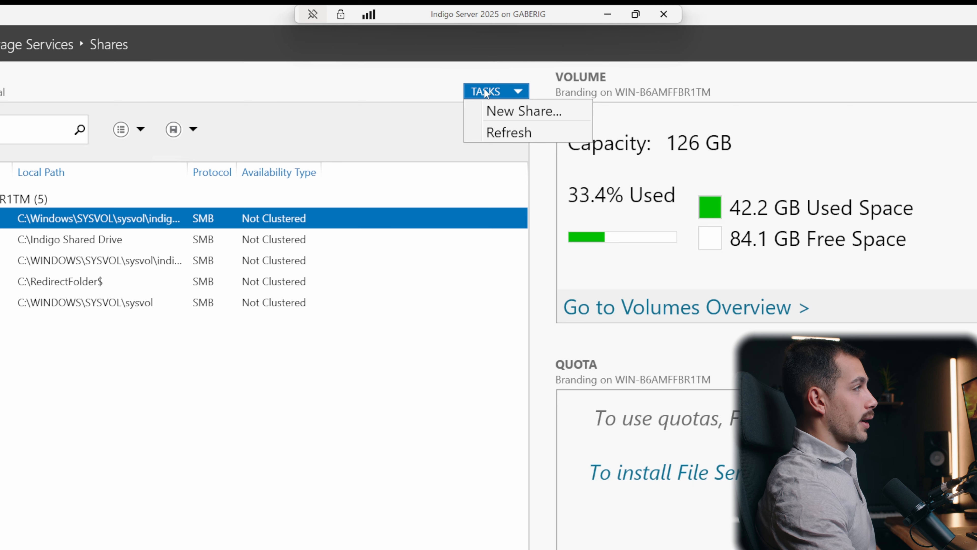
{"action": "left_click", "coordinate": [522, 116]}
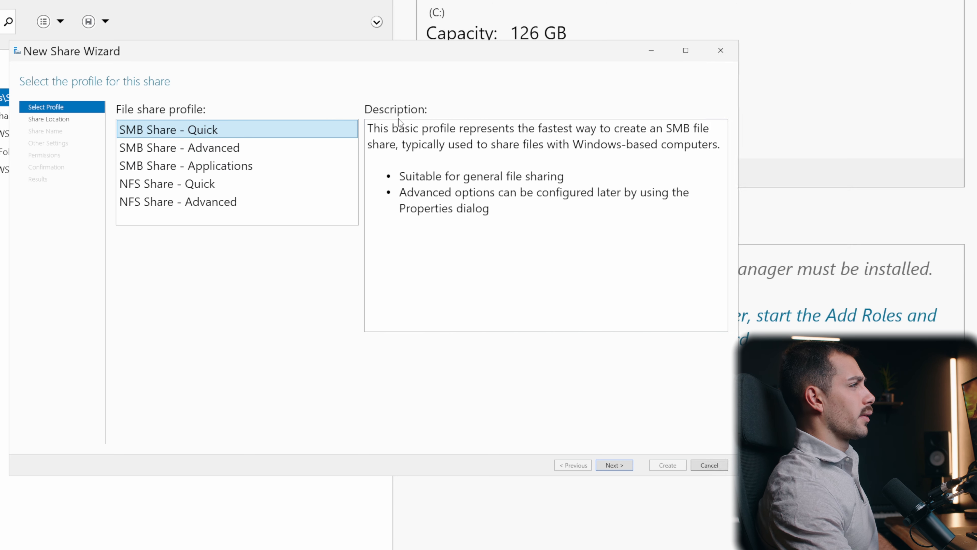
{"action": "left_click", "coordinate": [369, 130]}
{"action": "left_click_drag", "start_coordinate": [368, 129], "coordinate": [721, 145]}
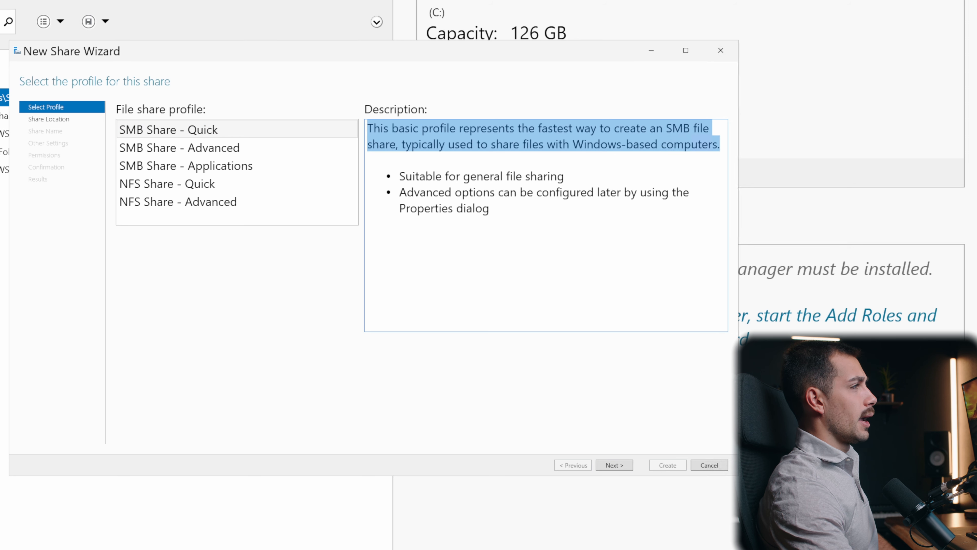
{"action": "left_click", "coordinate": [721, 146]}
{"action": "left_click_drag", "start_coordinate": [399, 176], "coordinate": [564, 176]}
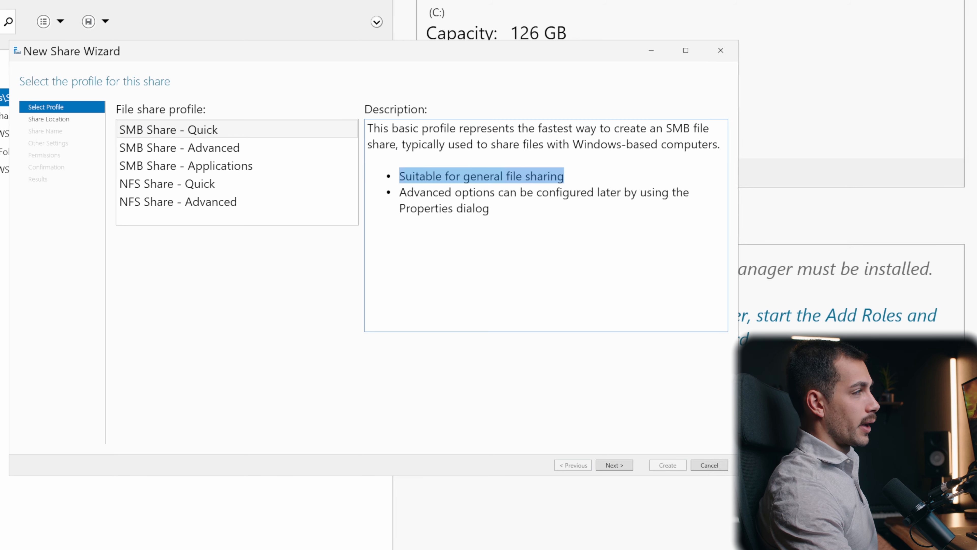
{"action": "left_click_drag", "start_coordinate": [400, 192], "coordinate": [489, 208]}
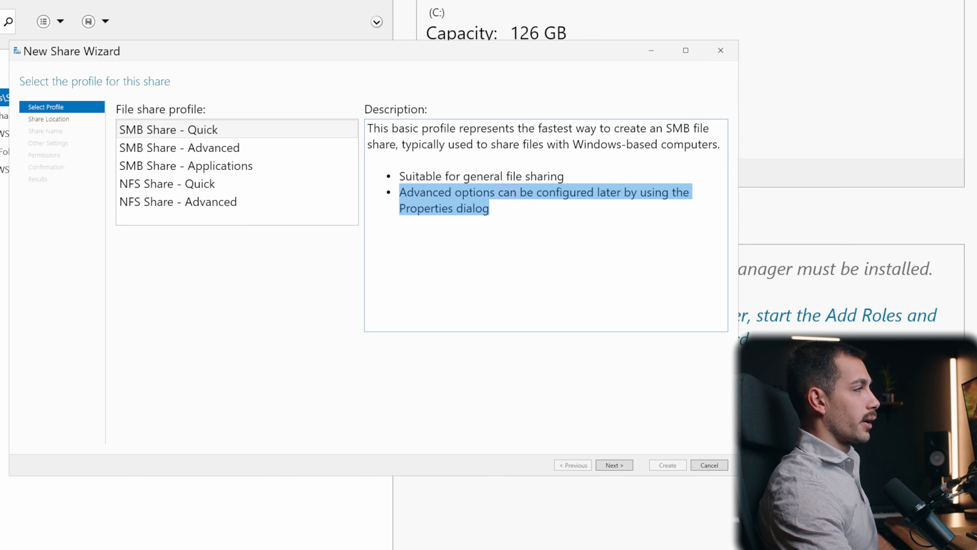
{"action": "left_click", "coordinate": [491, 209]}
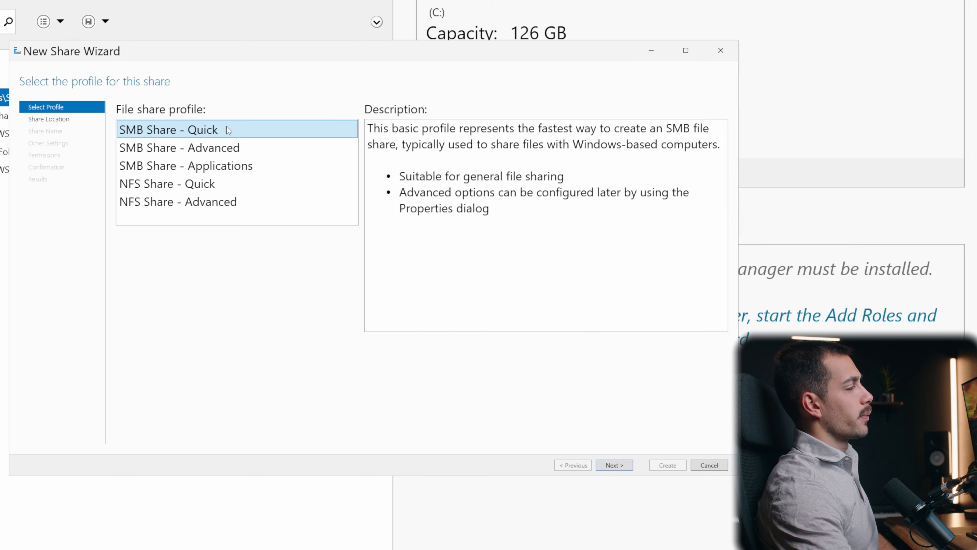
Step: Review the descriptions of the other SMB and NFS share profiles, then choose SMB Share - Quick as the profile
{"action": "left_click", "coordinate": [225, 154]}
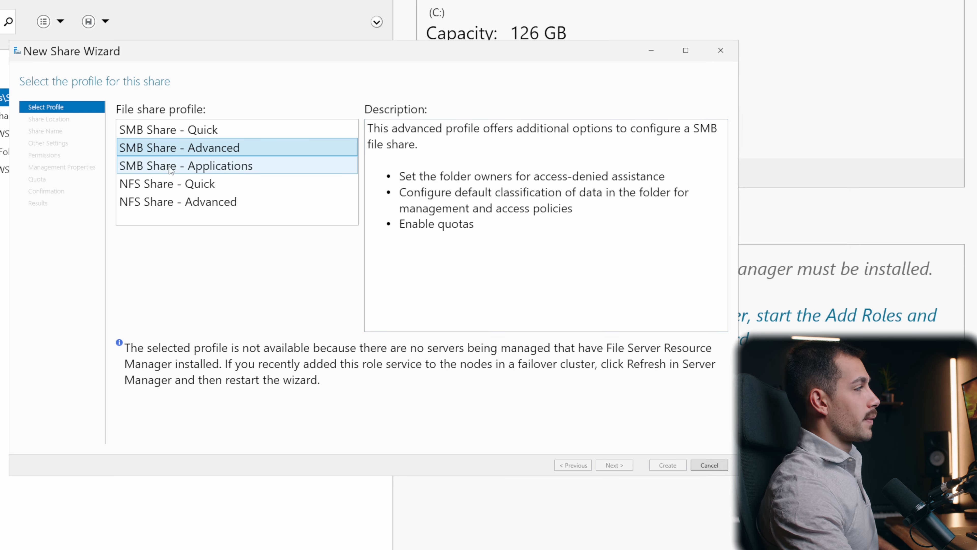
{"action": "left_click", "coordinate": [186, 169]}
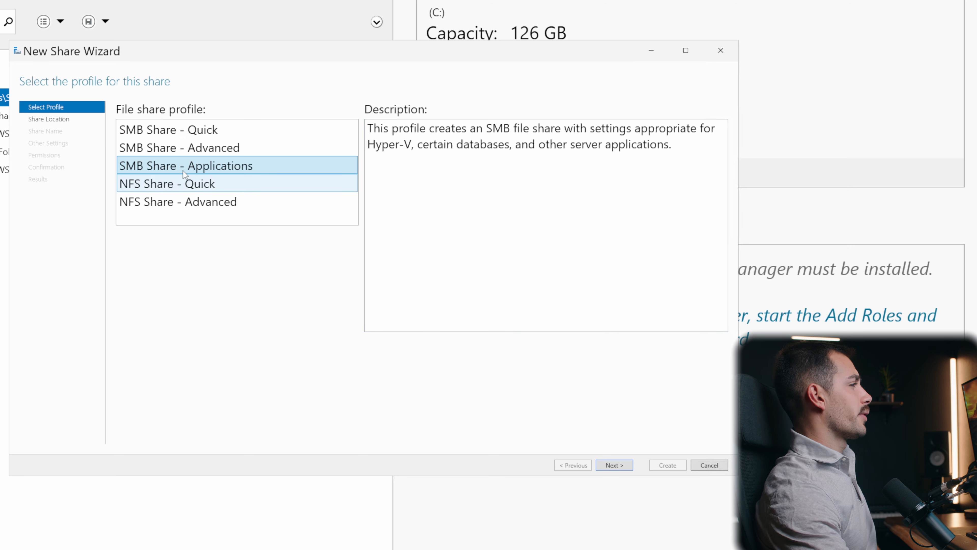
{"action": "left_click", "coordinate": [158, 187]}
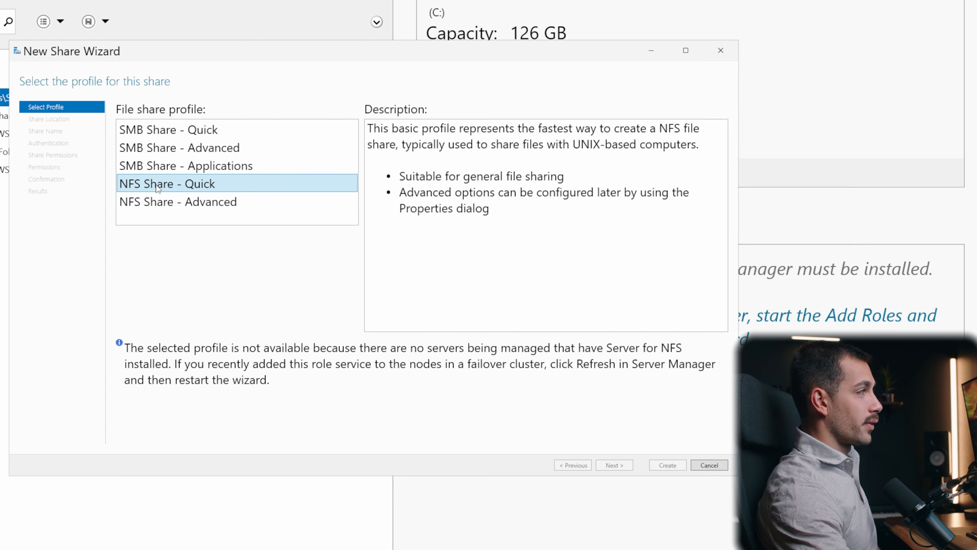
{"action": "left_click", "coordinate": [222, 205]}
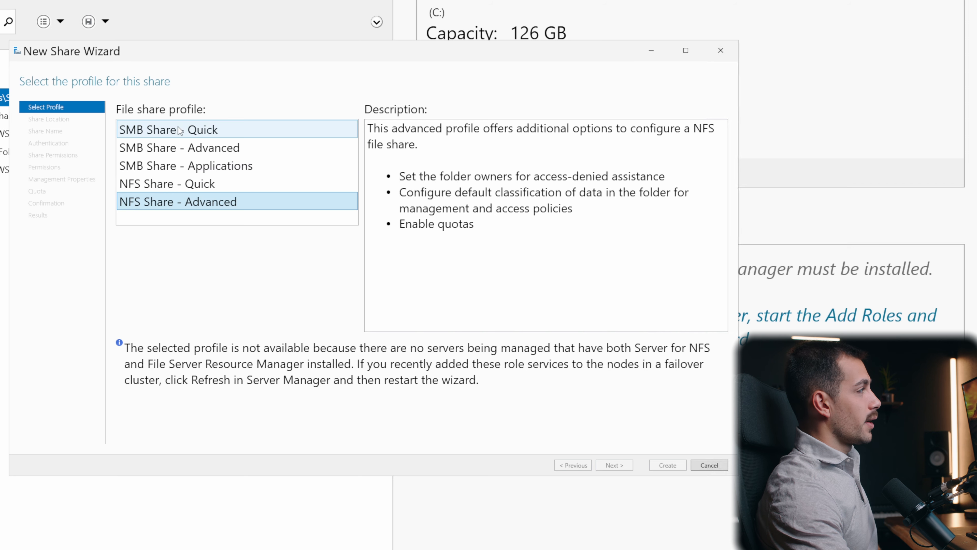
{"action": "left_click", "coordinate": [185, 134]}
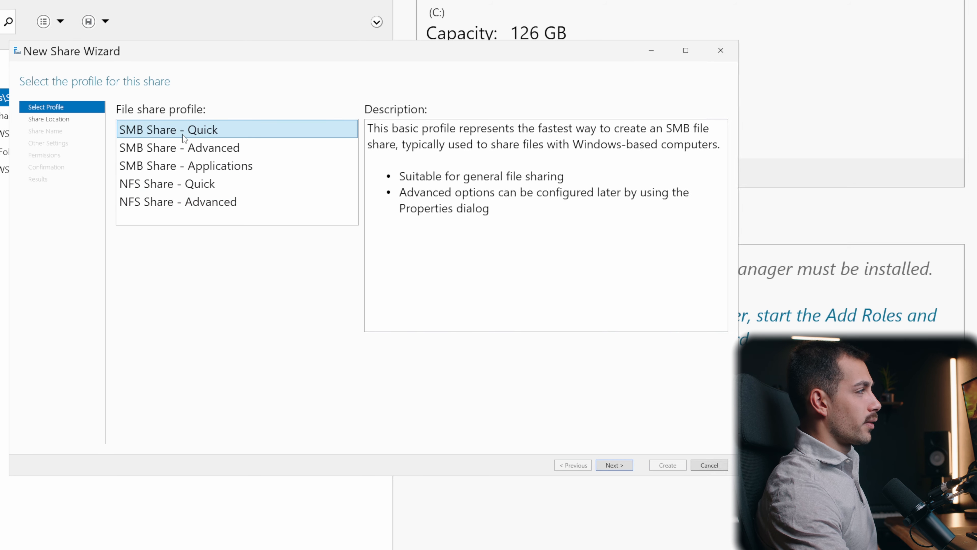
{"action": "left_click", "coordinate": [618, 465]}
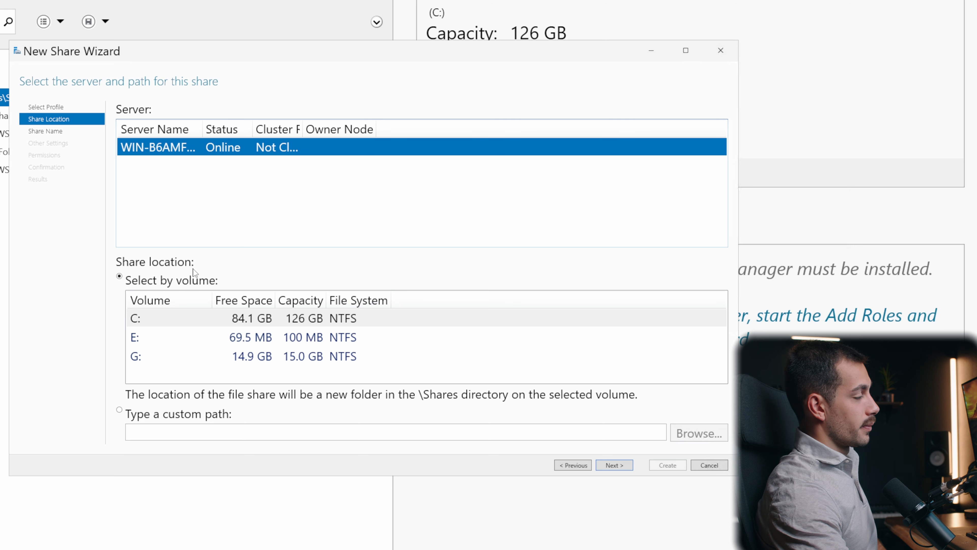
Step: Create a new folder named Demo-Data on the C: drive and use it as the share's custom path
{"action": "left_click", "coordinate": [158, 418]}
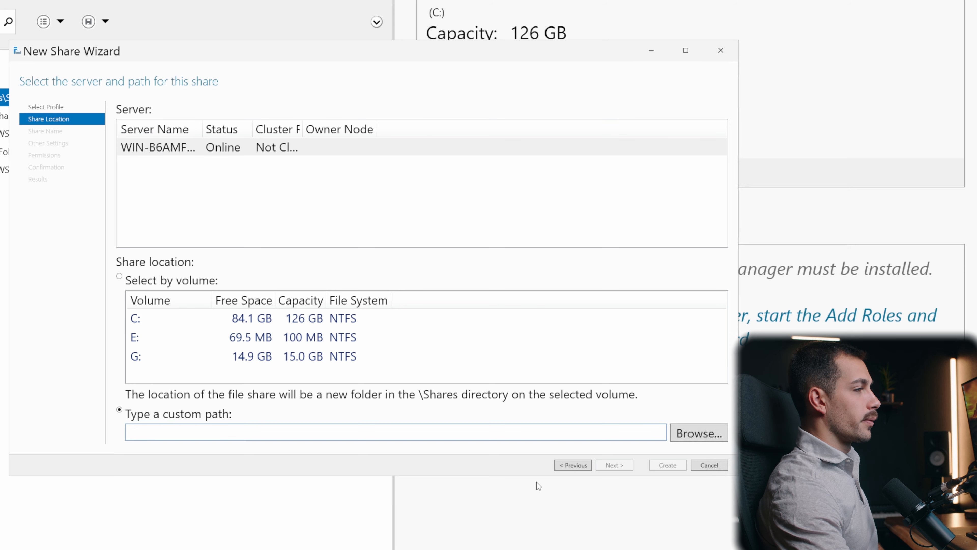
{"action": "left_click", "coordinate": [696, 434]}
{"action": "left_click", "coordinate": [235, 228]}
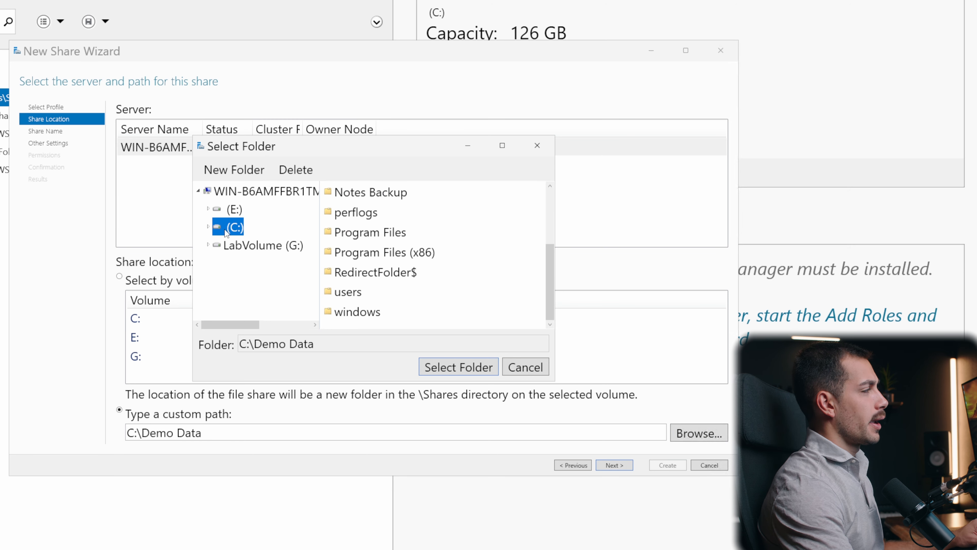
{"action": "left_click", "coordinate": [234, 170]}
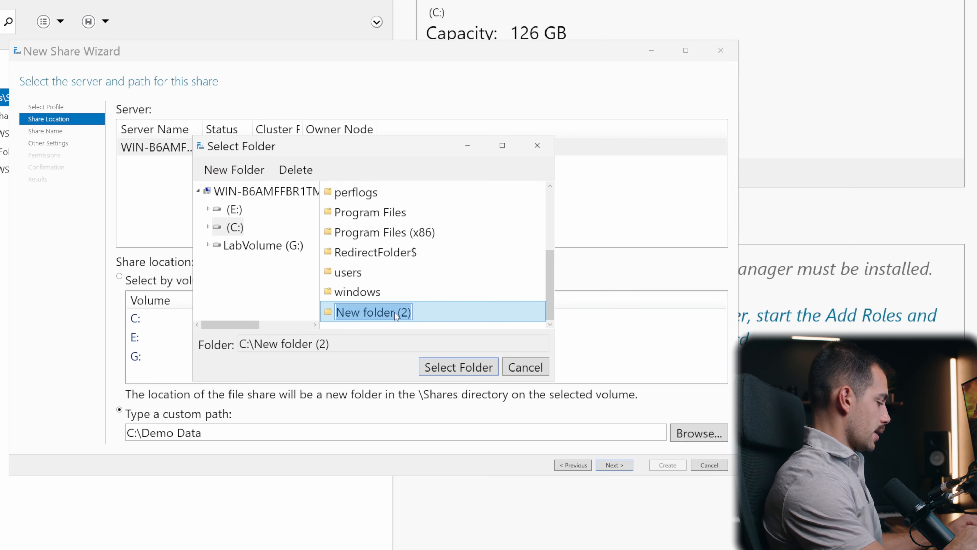
{"action": "type", "text": "Demo"}
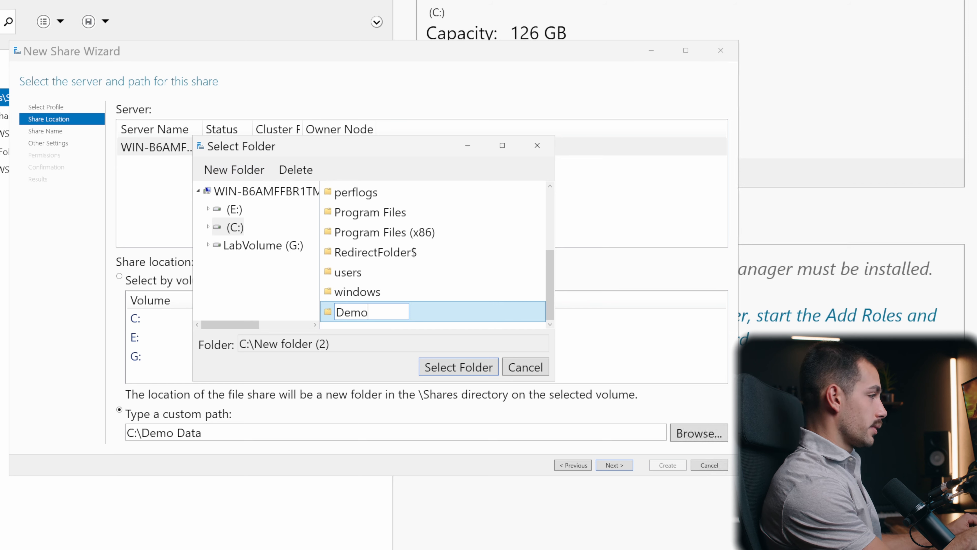
{"action": "type", "text": "-Data"}
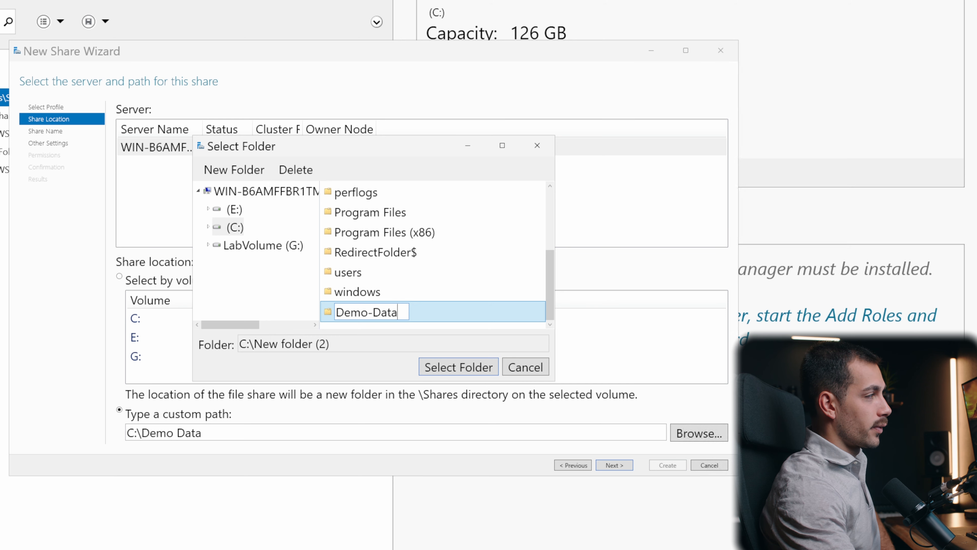
{"action": "left_click_drag", "start_coordinate": [336, 312], "coordinate": [398, 313]}
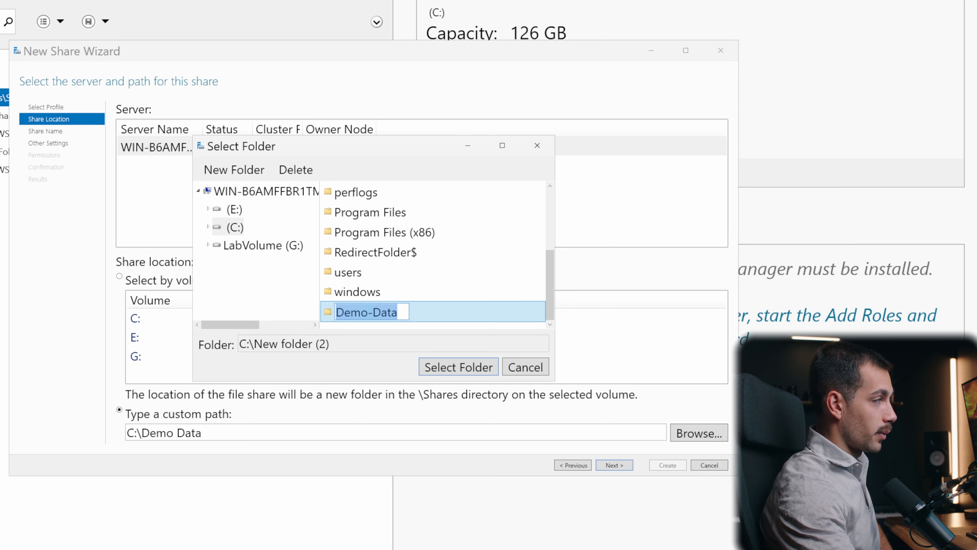
{"action": "left_click", "coordinate": [397, 313]}
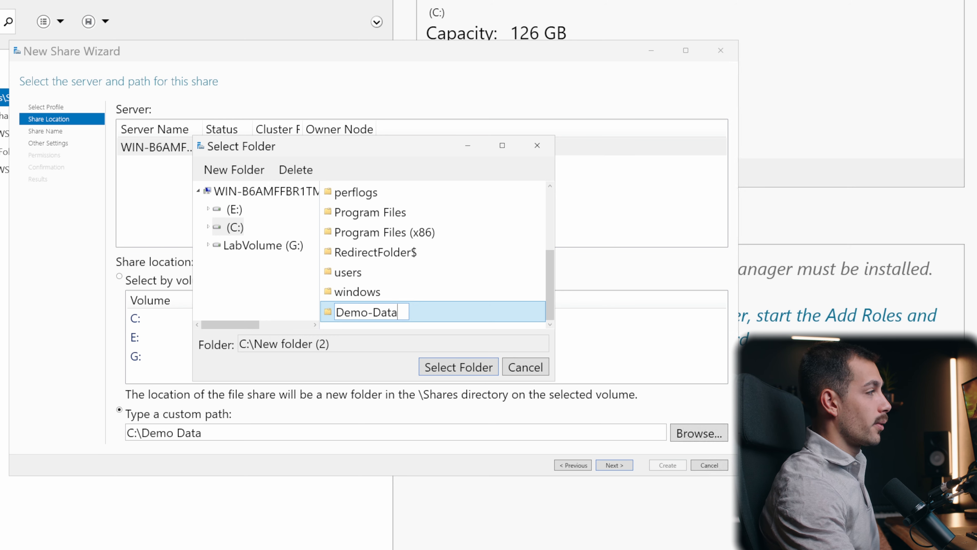
{"action": "left_click", "coordinate": [454, 366]}
{"action": "left_click", "coordinate": [473, 367]}
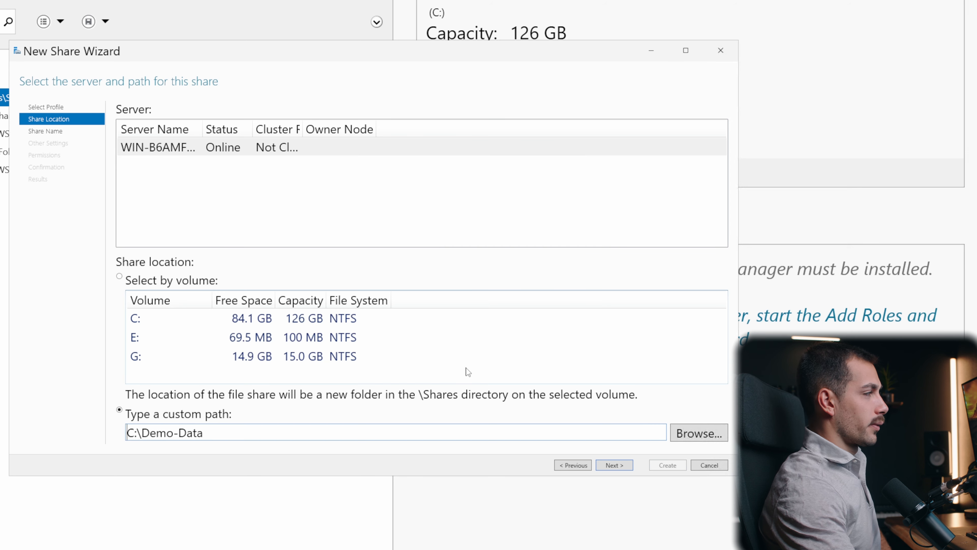
{"action": "left_click", "coordinate": [611, 465]}
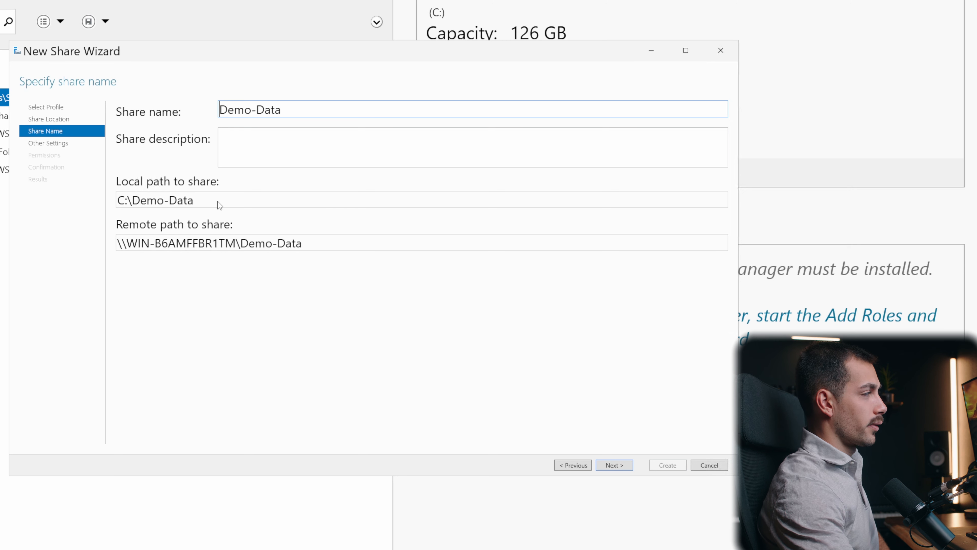
Step: Accept Demo-Data as the share name and enable access-based enumeration for the share
{"action": "left_click_drag", "start_coordinate": [118, 244], "coordinate": [308, 244]}
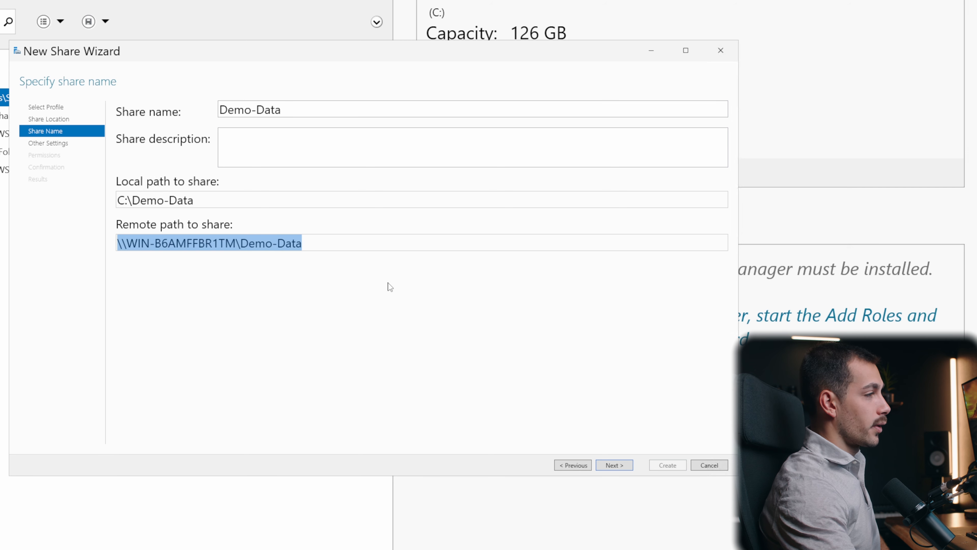
{"action": "left_click", "coordinate": [615, 465]}
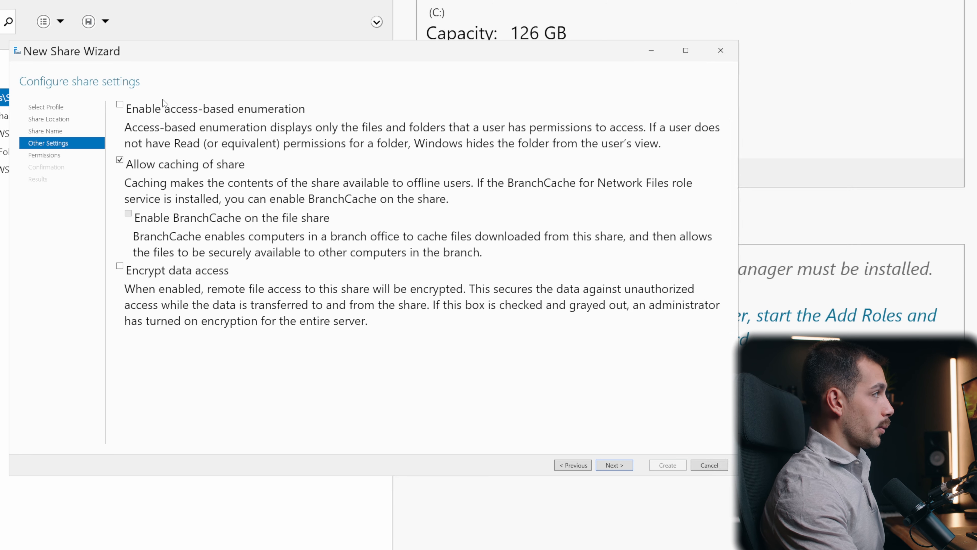
{"action": "left_click", "coordinate": [152, 108]}
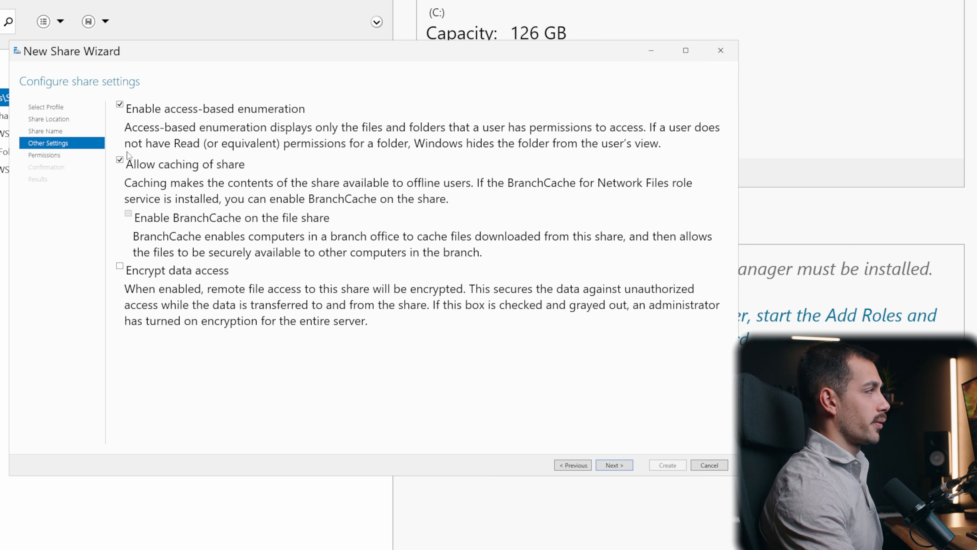
{"action": "left_click", "coordinate": [612, 465]}
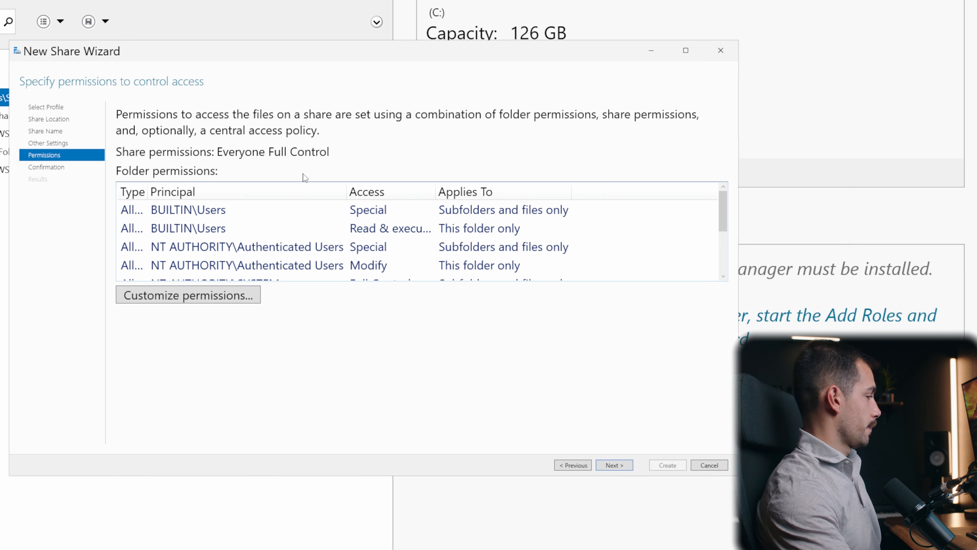
Step: Customize the share's folder permissions by disabling inheritance and converting the inherited permissions into explicit ones
{"action": "left_click", "coordinate": [211, 297]}
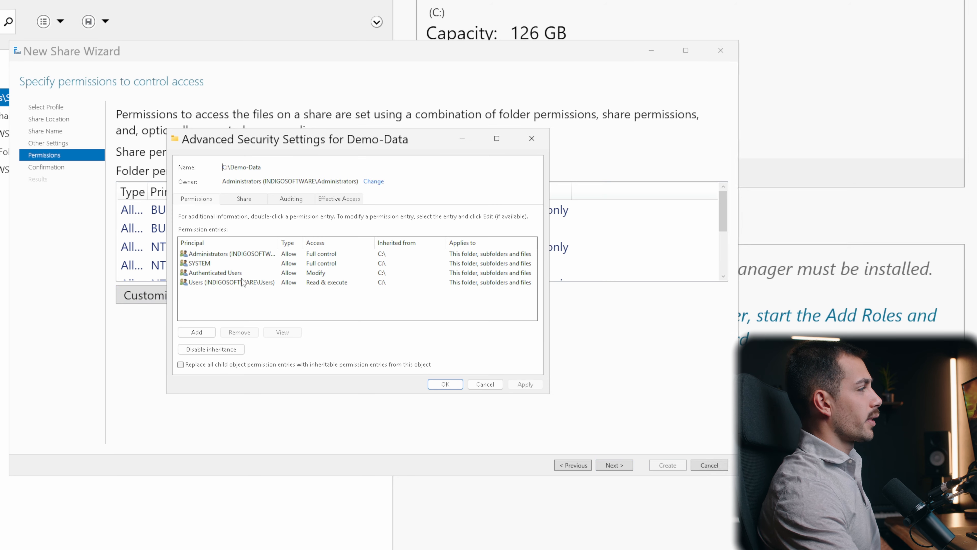
{"action": "left_click", "coordinate": [224, 283]}
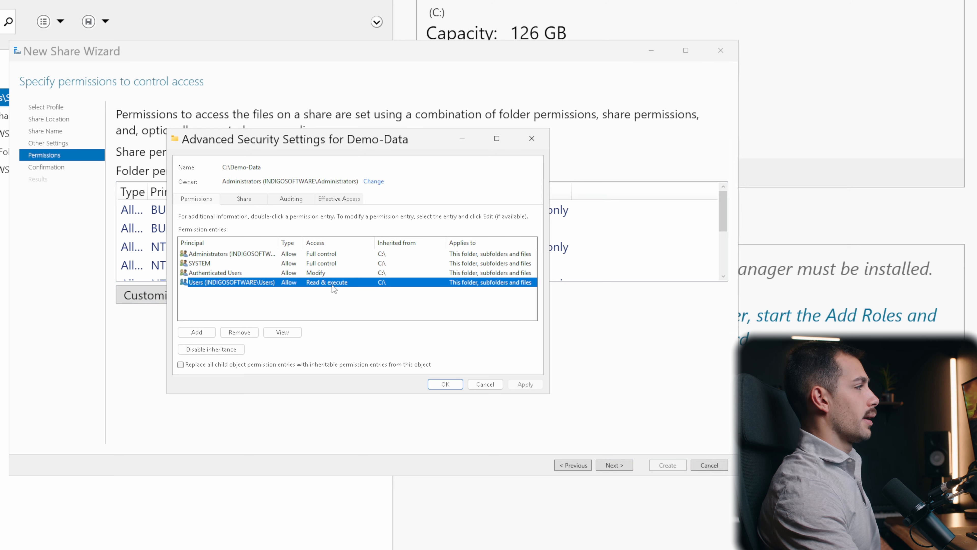
{"action": "left_click", "coordinate": [249, 272]}
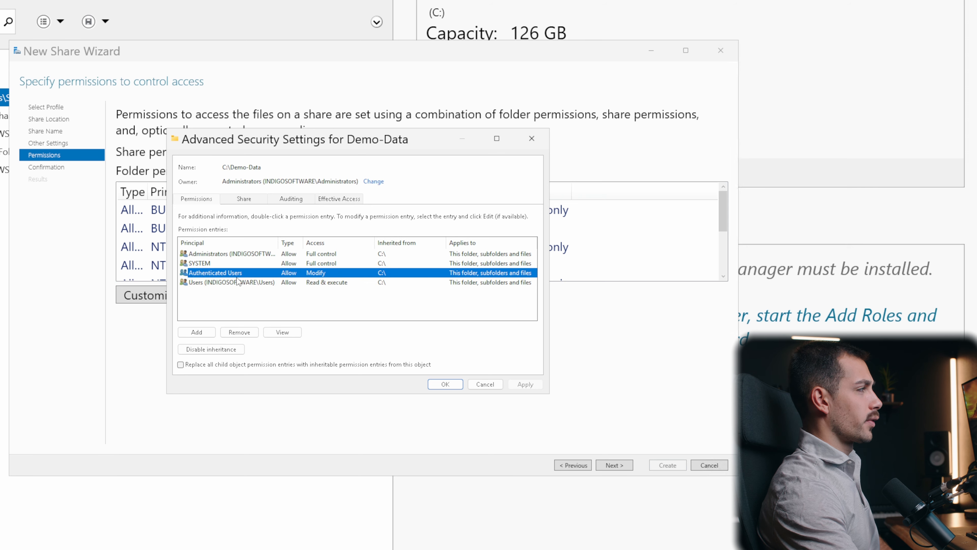
{"action": "left_click", "coordinate": [230, 283]}
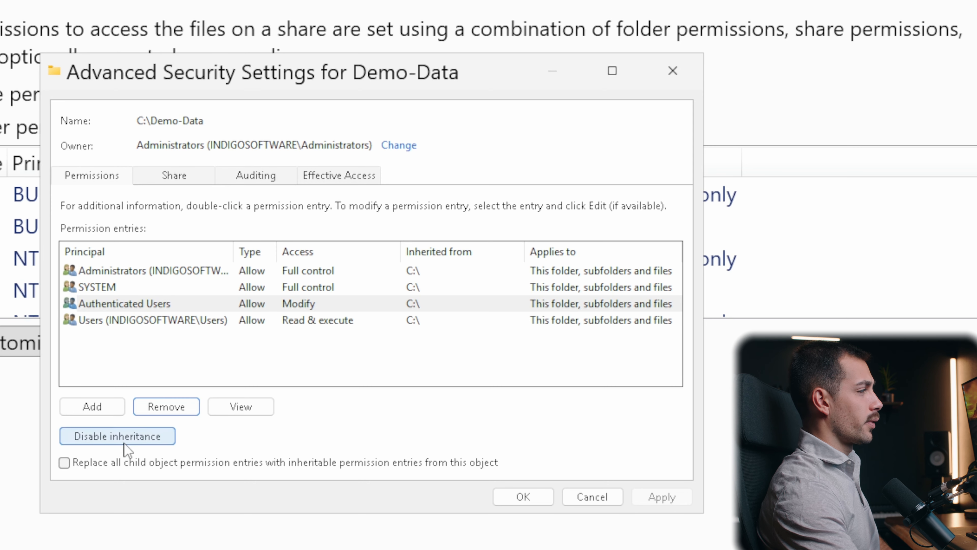
{"action": "left_click", "coordinate": [278, 357]}
{"action": "left_click", "coordinate": [154, 435]}
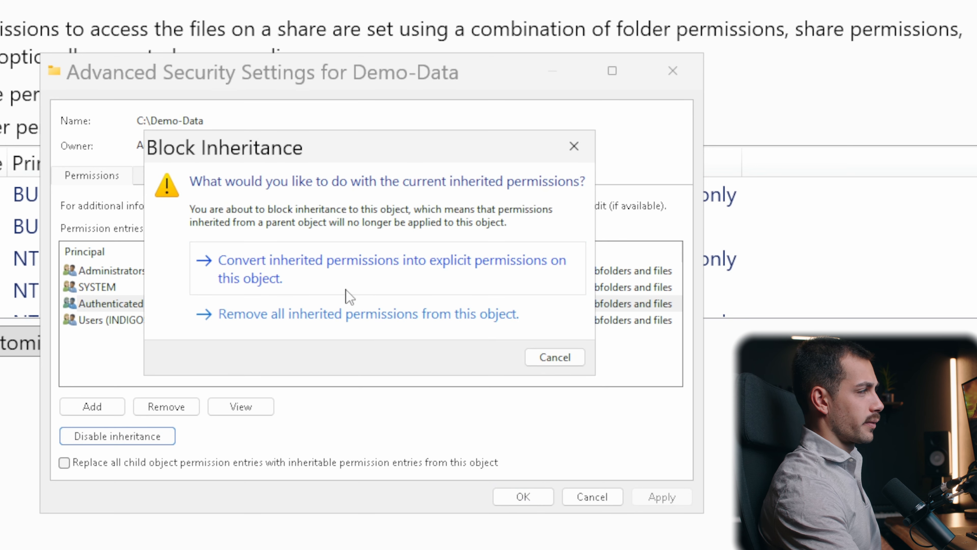
{"action": "left_click", "coordinate": [367, 277]}
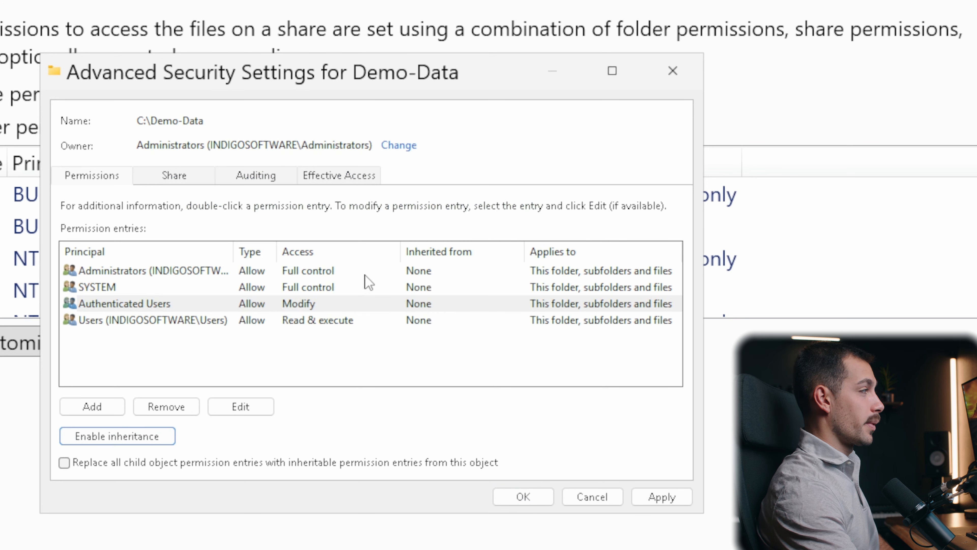
Step: Remove the Authenticated Users and Users entries from the Demo-Data folder permissions
{"action": "left_click", "coordinate": [248, 306]}
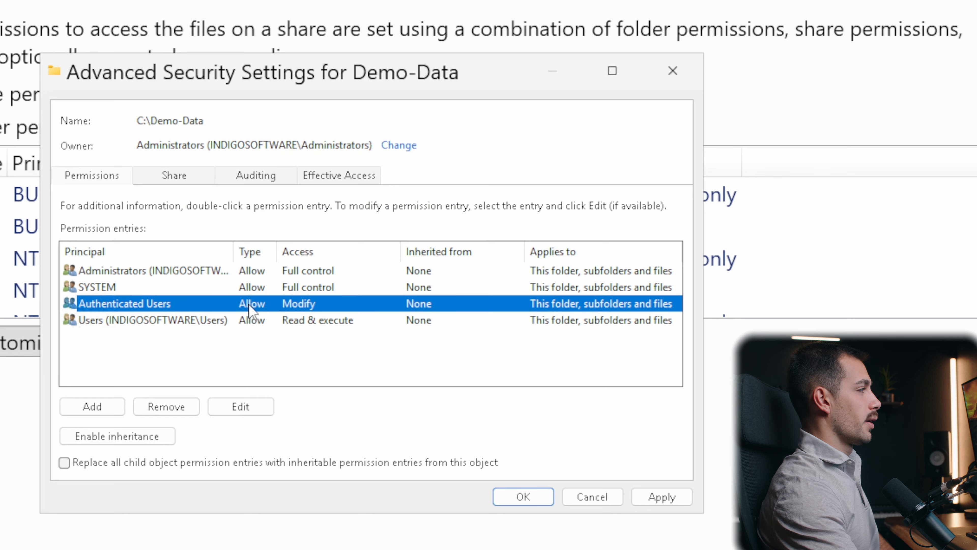
{"action": "left_click", "coordinate": [165, 406]}
{"action": "left_click", "coordinate": [171, 306]}
{"action": "left_click", "coordinate": [165, 407]}
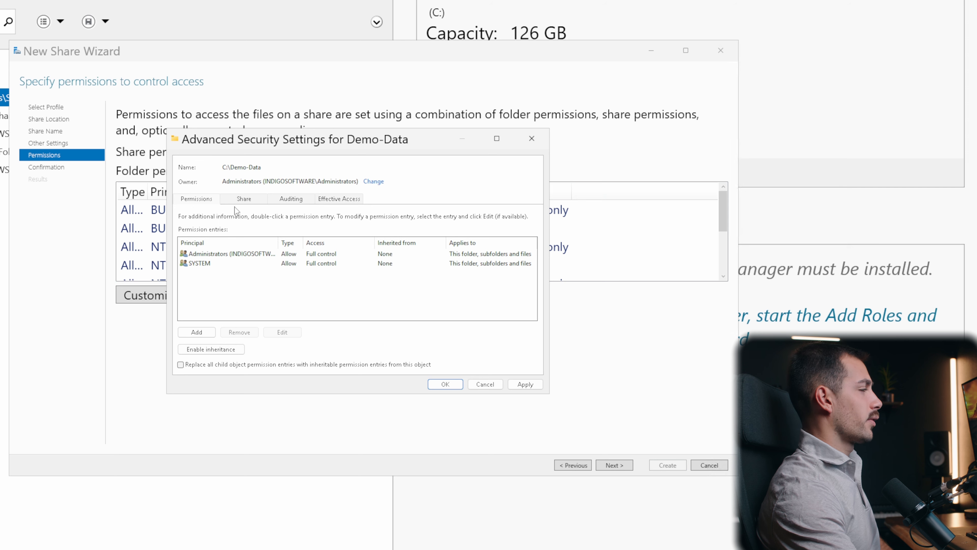
Step: Add a permission entry to the Demo-Data folder with the Marketing group as its principal
{"action": "left_click", "coordinate": [197, 332]}
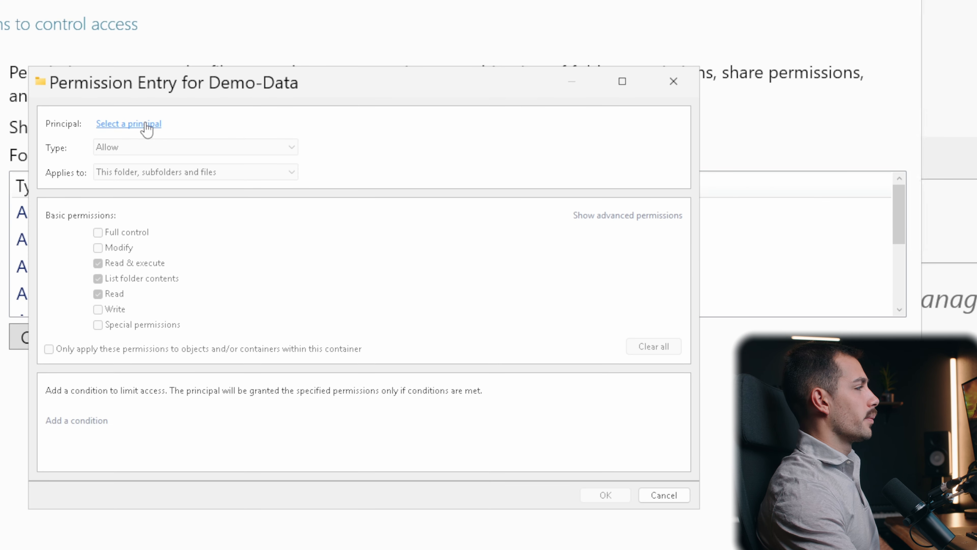
{"action": "left_click", "coordinate": [129, 124]}
{"action": "type", "text": "Marketing"}
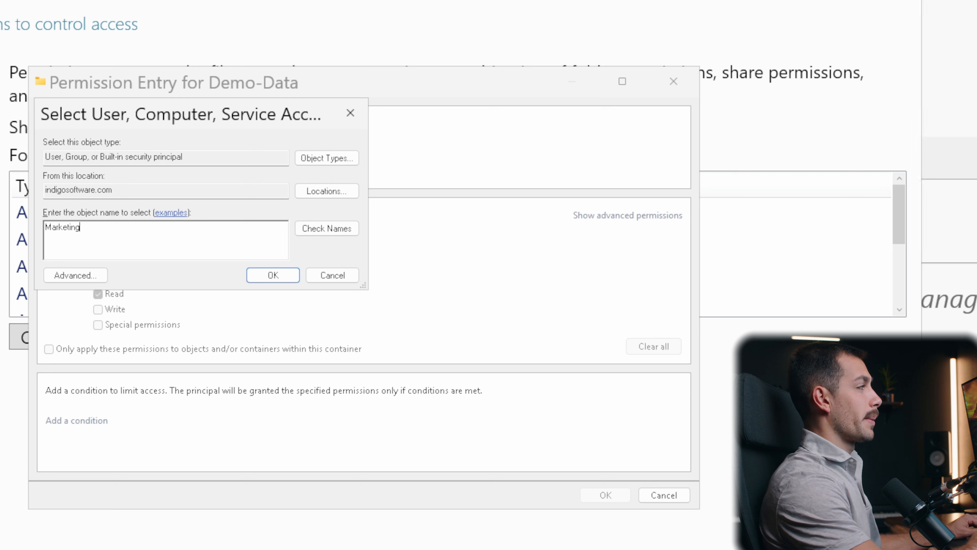
{"action": "left_click", "coordinate": [327, 228]}
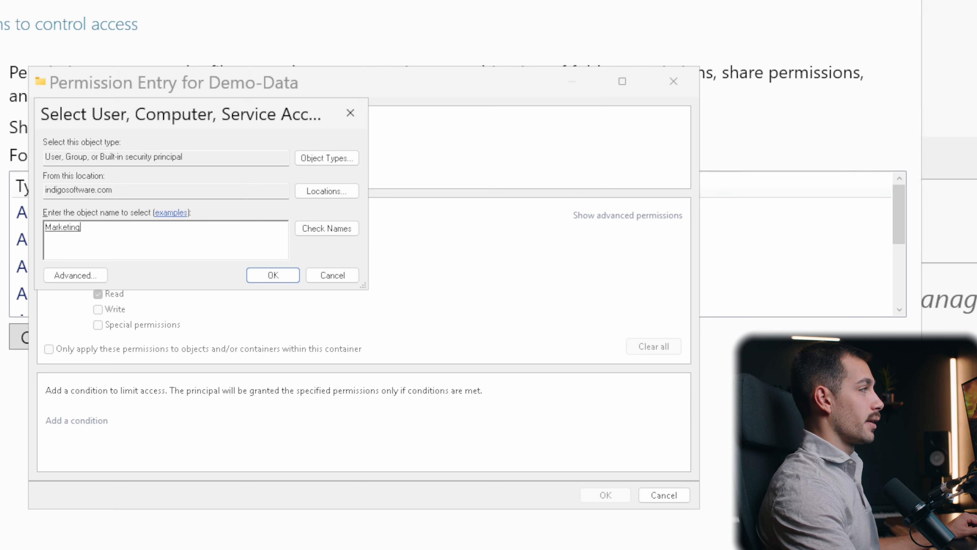
{"action": "left_click", "coordinate": [273, 275]}
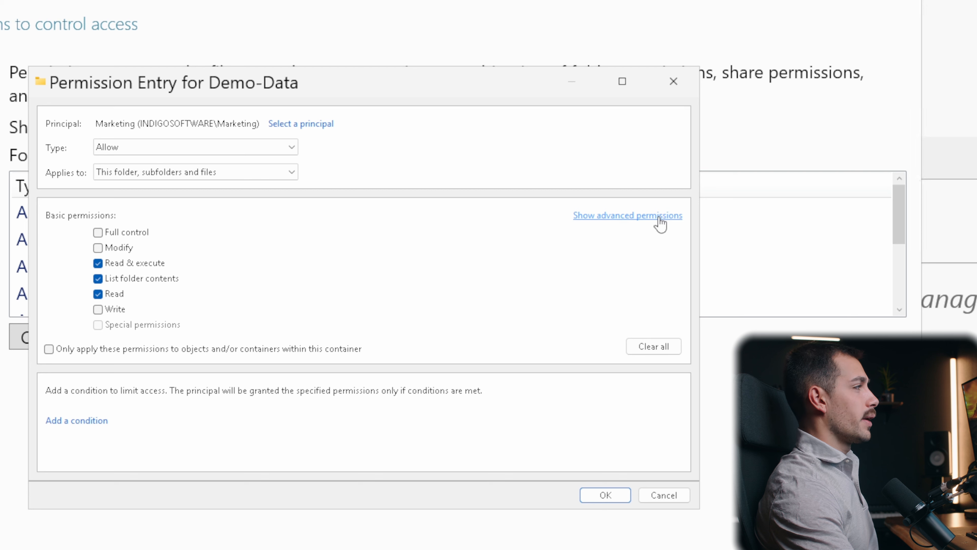
Step: Additionally grant Marketing the advanced create files / write data and create folders / append data permissions, applied to this folder only
{"action": "left_click", "coordinate": [674, 219]}
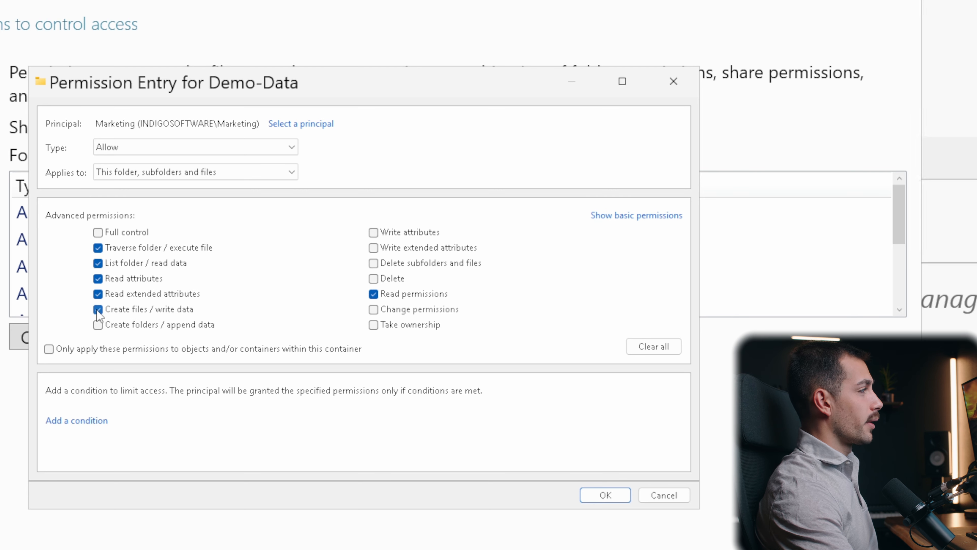
{"action": "left_click", "coordinate": [98, 324]}
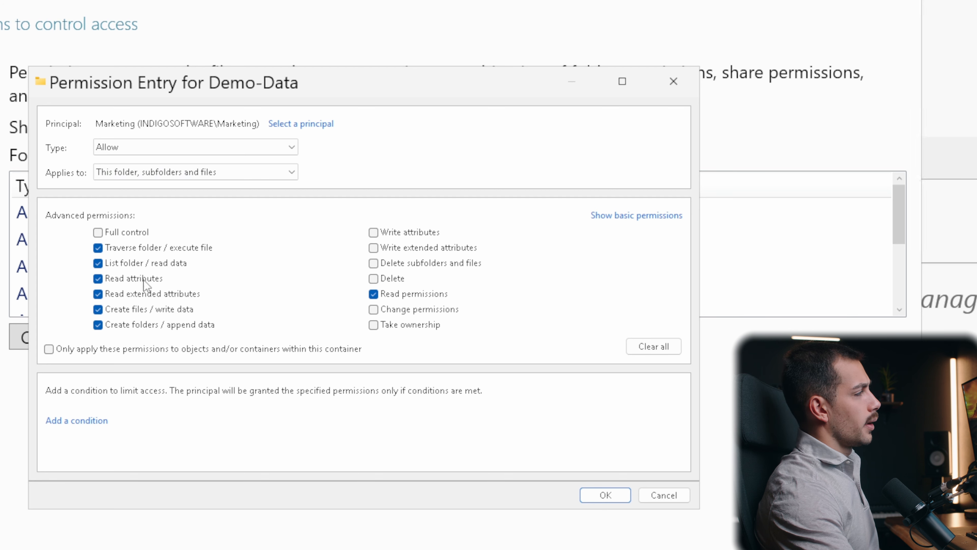
{"action": "left_click", "coordinate": [122, 173]}
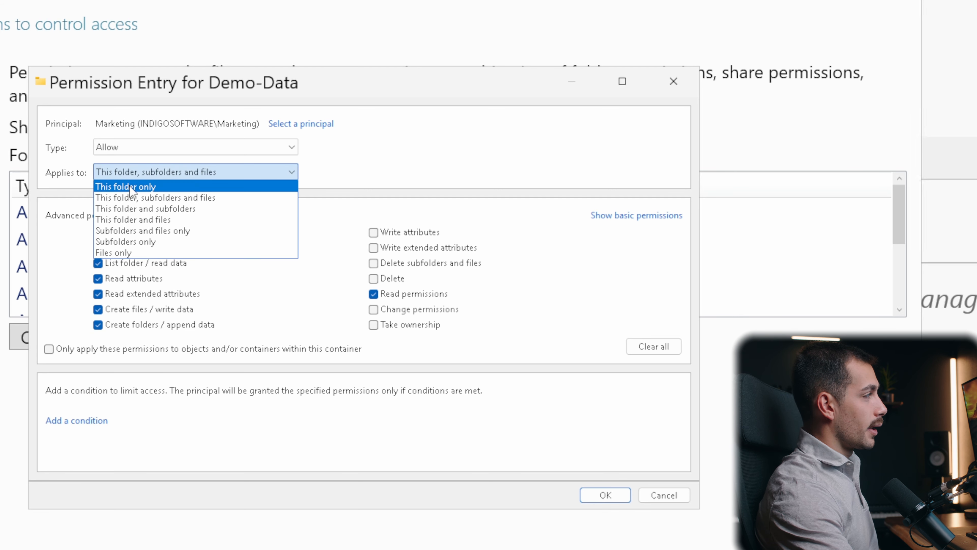
{"action": "left_click", "coordinate": [131, 187]}
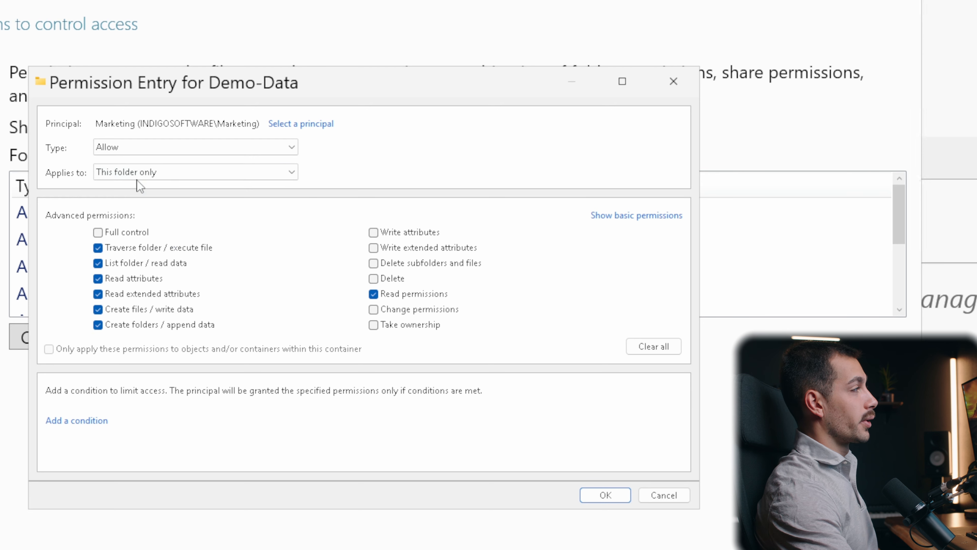
{"action": "left_click", "coordinate": [605, 497]}
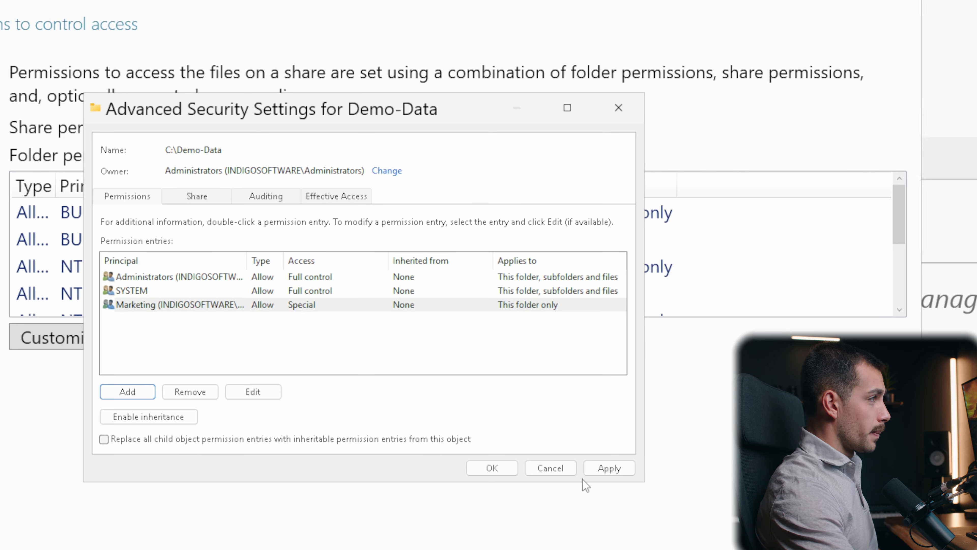
Step: Check the SYSTEM and Marketing entries, and apply the Demo-Data advanced security settings
{"action": "left_click", "coordinate": [184, 308]}
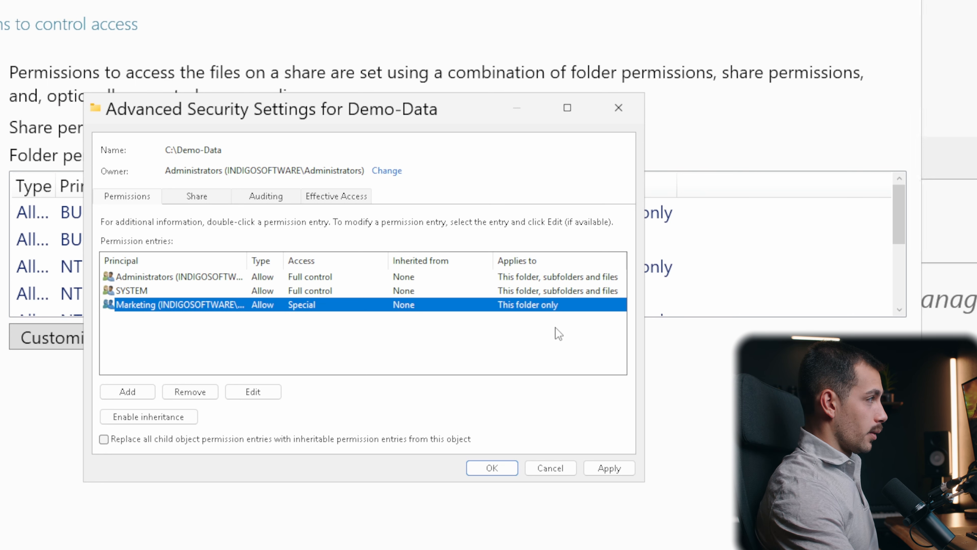
{"action": "left_click", "coordinate": [148, 291]}
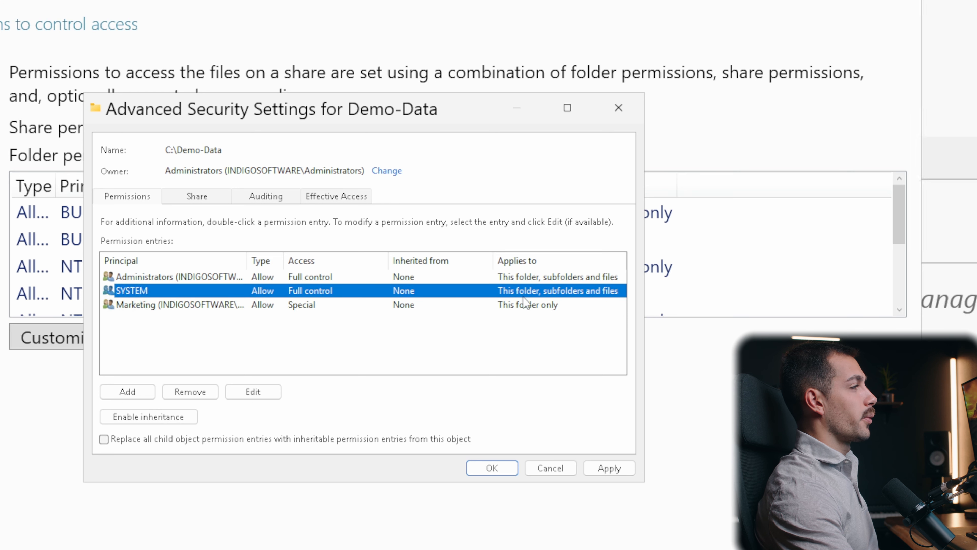
{"action": "left_click", "coordinate": [564, 353]}
{"action": "left_click", "coordinate": [611, 468]}
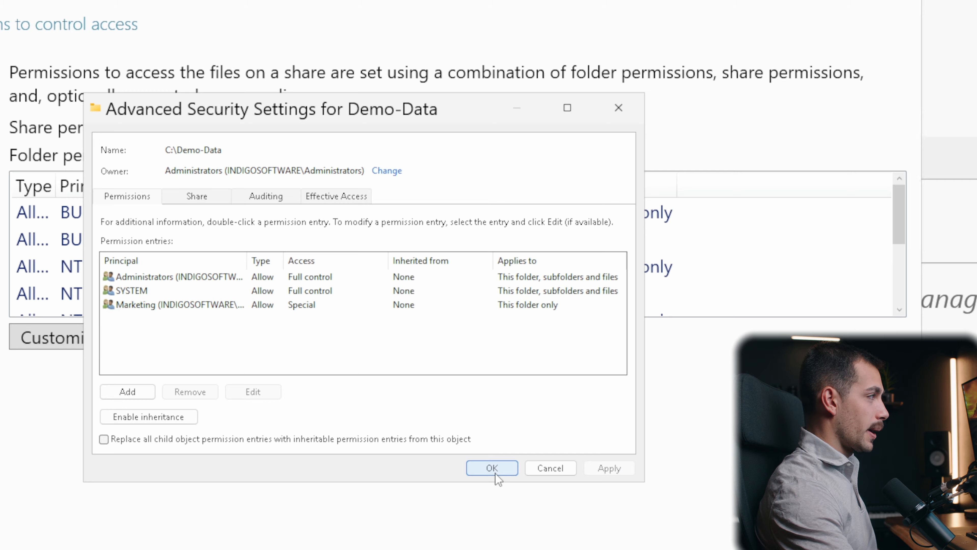
{"action": "left_click", "coordinate": [495, 469]}
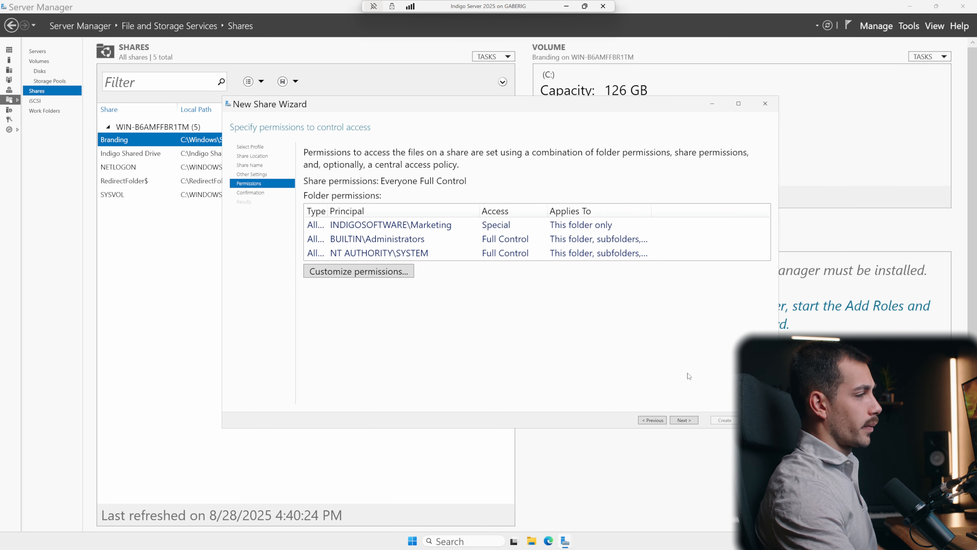
Step: Accept the permissions, create the Demo-Data share and close the wizard
{"action": "left_click", "coordinate": [684, 421]}
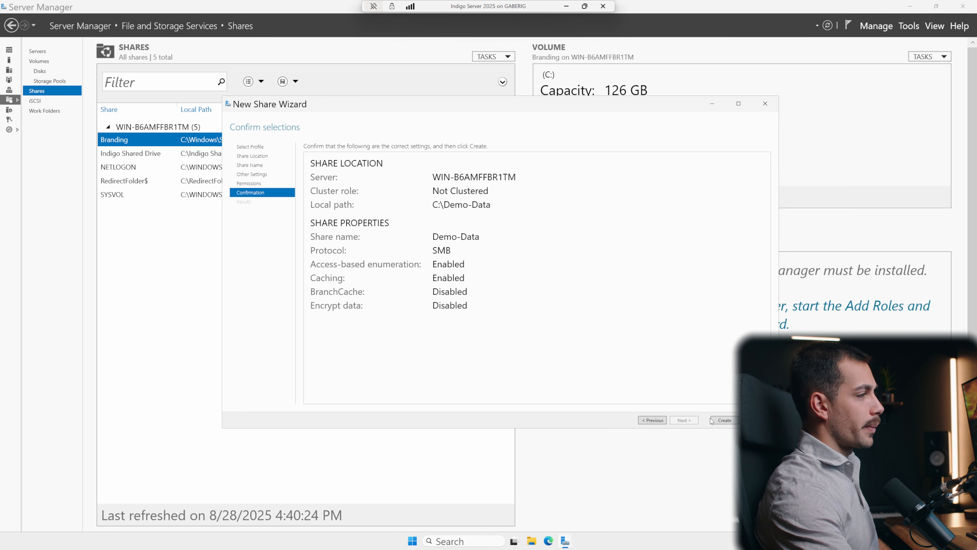
{"action": "left_click", "coordinate": [725, 421]}
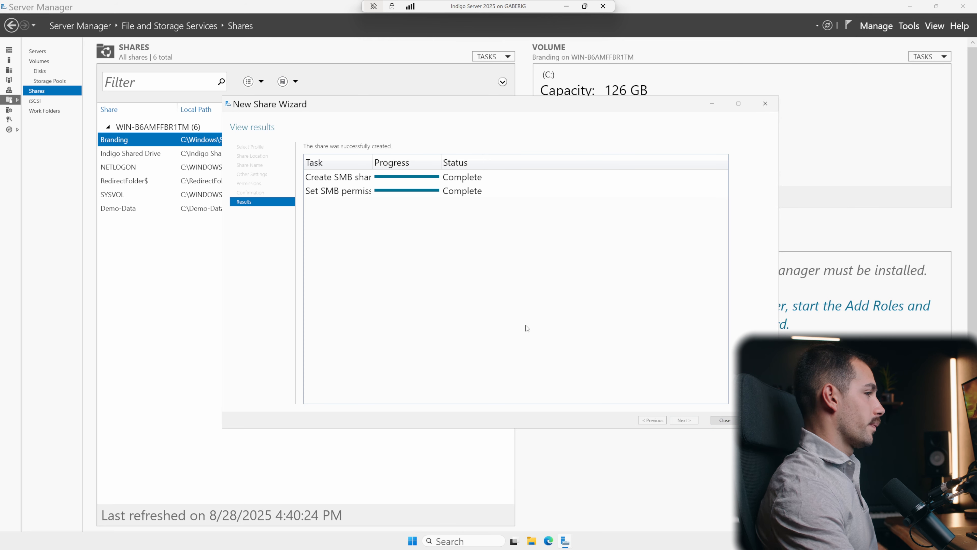
{"action": "left_click", "coordinate": [724, 420]}
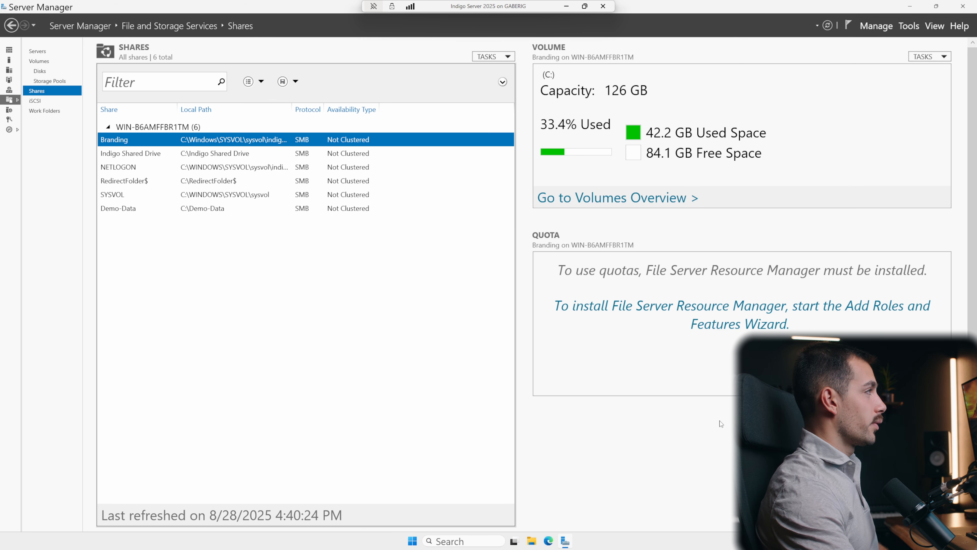
{"action": "left_click", "coordinate": [140, 212]}
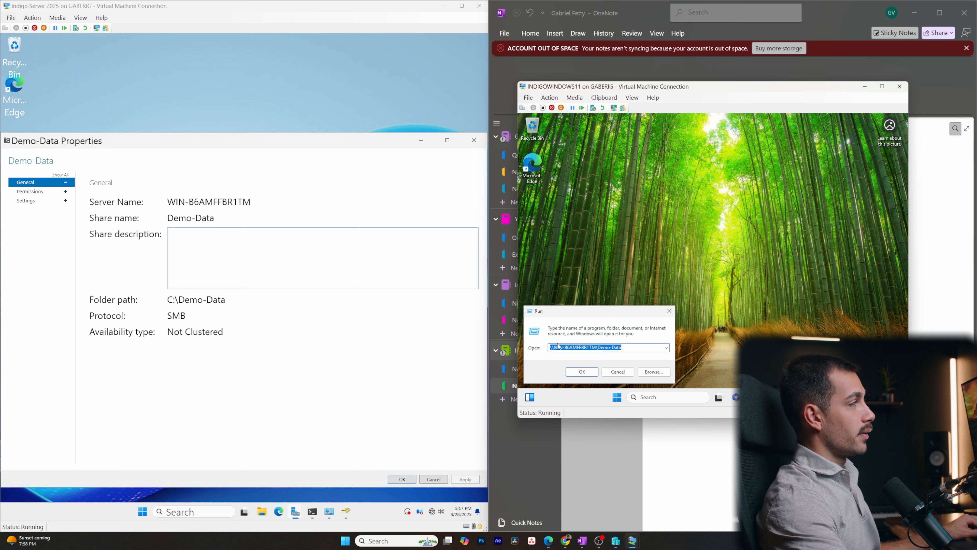
{"action": "left_click", "coordinate": [223, 192]}
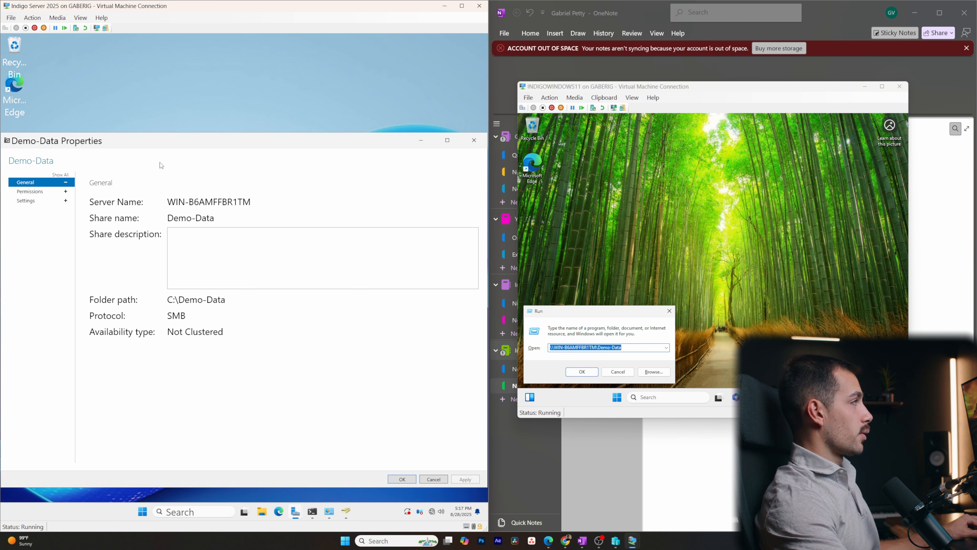
{"action": "left_click_drag", "start_coordinate": [392, 144], "coordinate": [373, 113]}
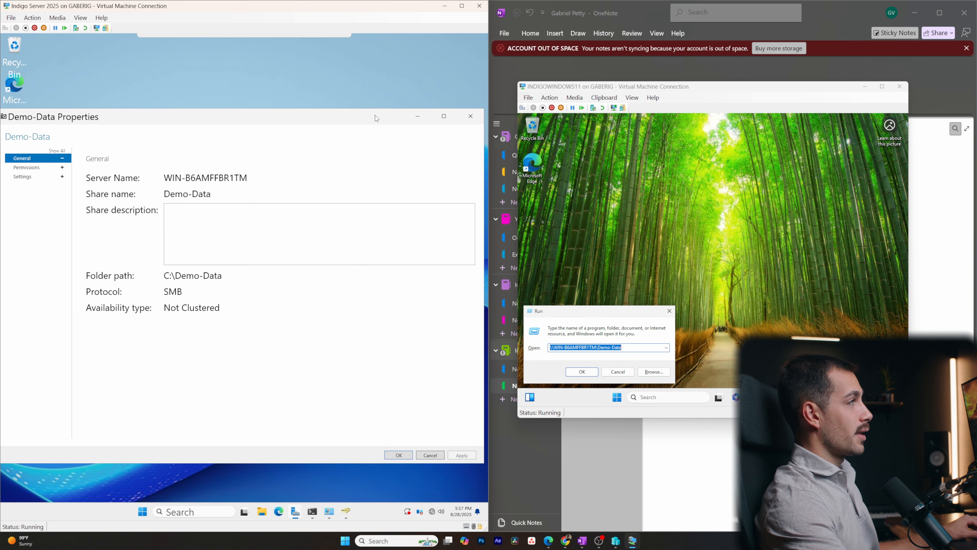
{"action": "left_click", "coordinate": [470, 117]}
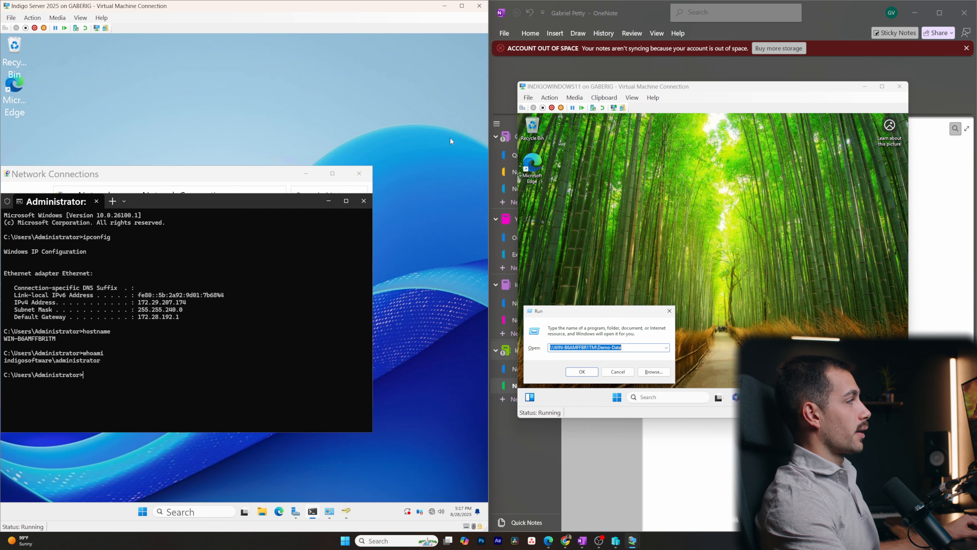
Step: Open the Demo-Data share's properties on the server and enlarge the window to read the server and share names
{"action": "mouse_move", "coordinate": [346, 516]}
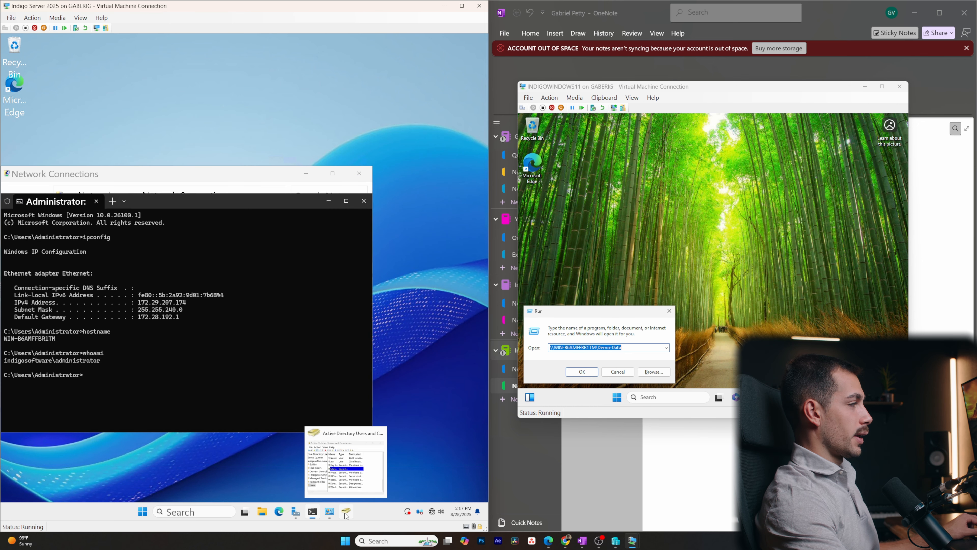
{"action": "left_click", "coordinate": [296, 512]}
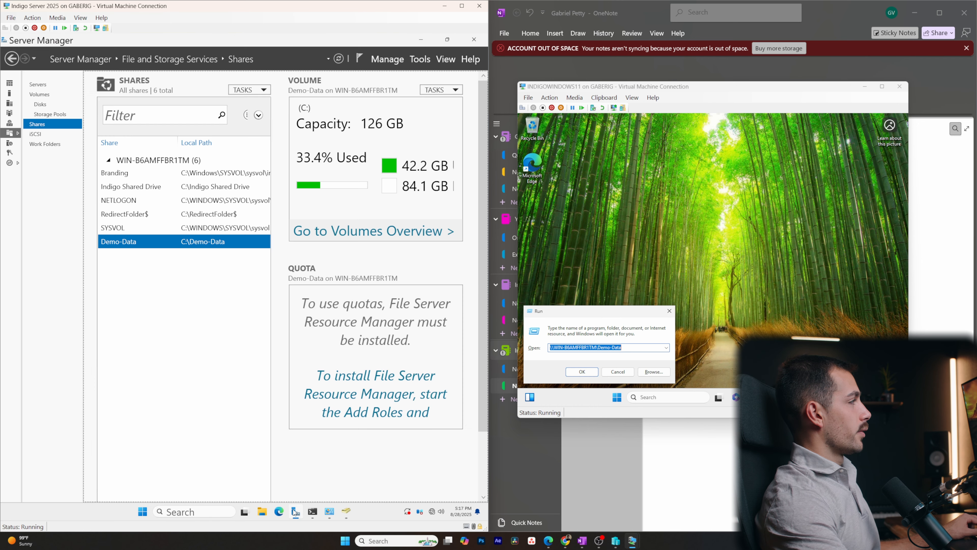
{"action": "right_click", "coordinate": [142, 241]}
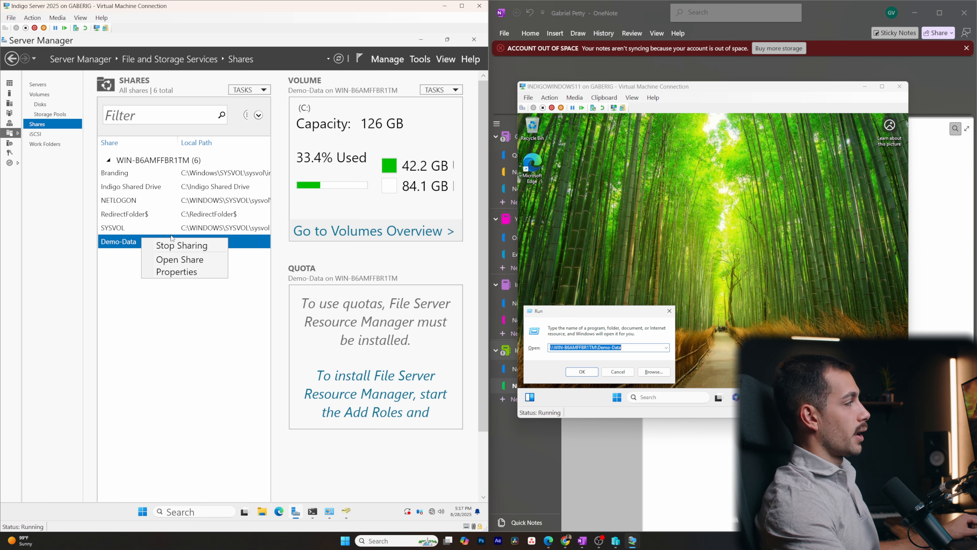
{"action": "left_click", "coordinate": [169, 273]}
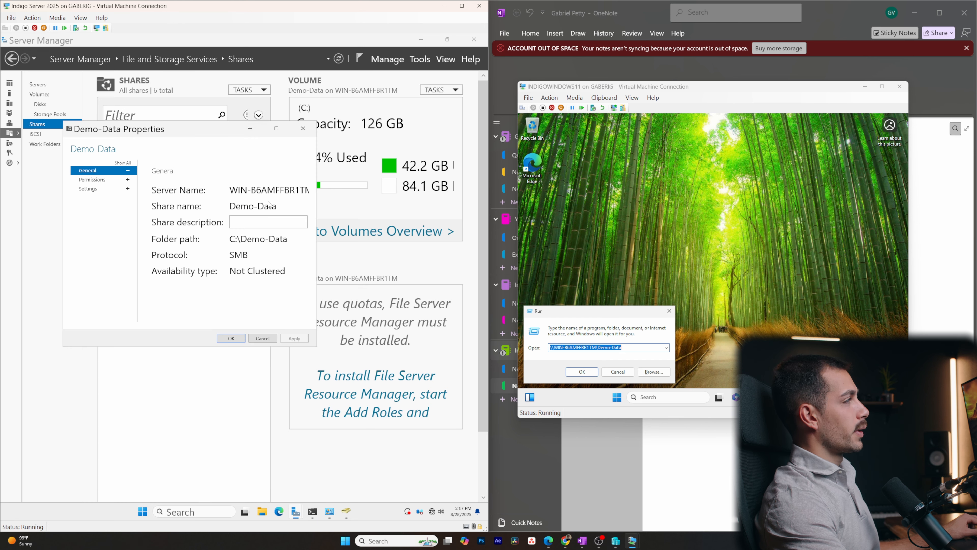
{"action": "left_click_drag", "start_coordinate": [316, 349], "coordinate": [408, 399]}
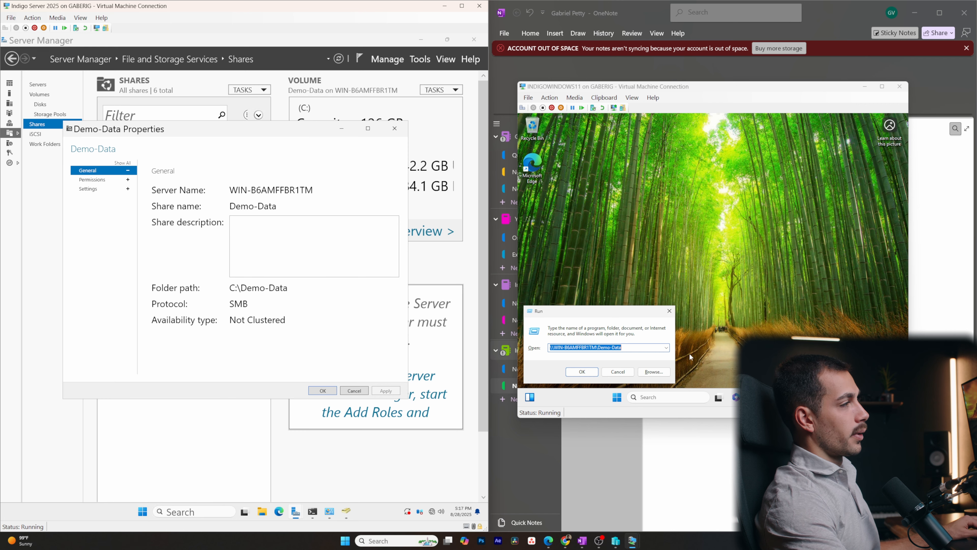
Step: On the Windows 11 client, run the path \\WIN-B6AMFFBR1TM\Demo-Data, go up to the server's share list and open Demo-Data from there
{"action": "left_click", "coordinate": [591, 372]}
{"action": "left_click_drag", "start_coordinate": [715, 141], "coordinate": [720, 127]}
{"action": "left_click_drag", "start_coordinate": [731, 138], "coordinate": [719, 142]}
{"action": "left_click", "coordinate": [710, 155]}
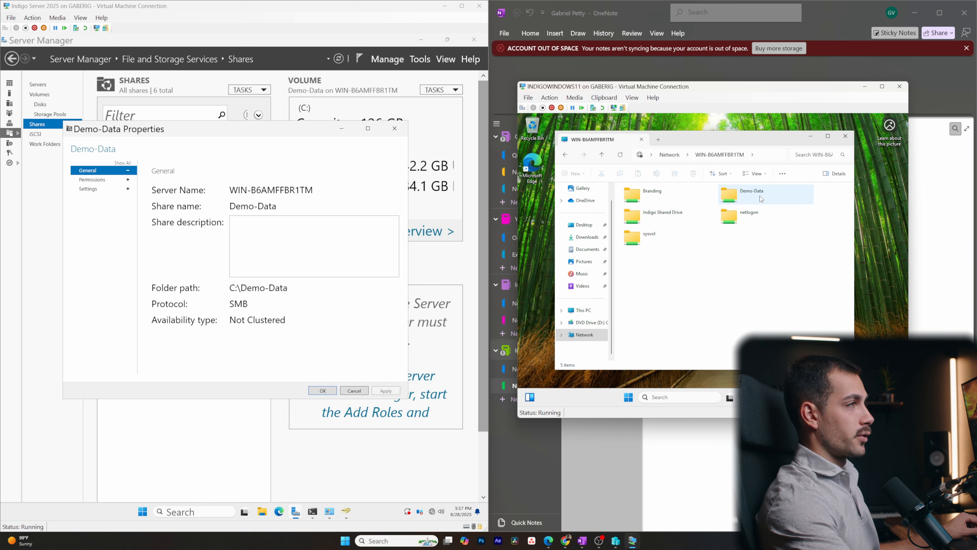
{"action": "double_click", "coordinate": [761, 198]}
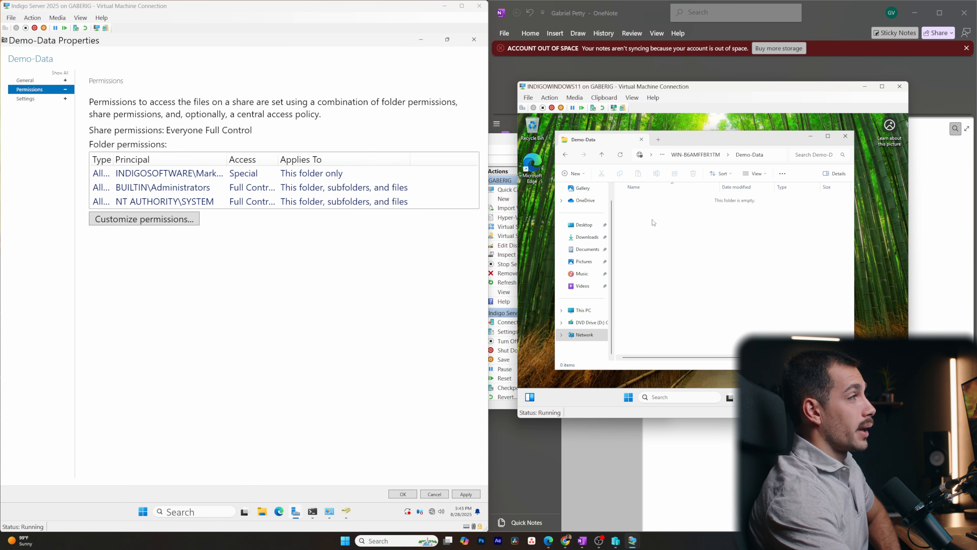
Step: Try to create a new folder inside the Demo-Data share from the client
{"action": "right_click", "coordinate": [653, 223]}
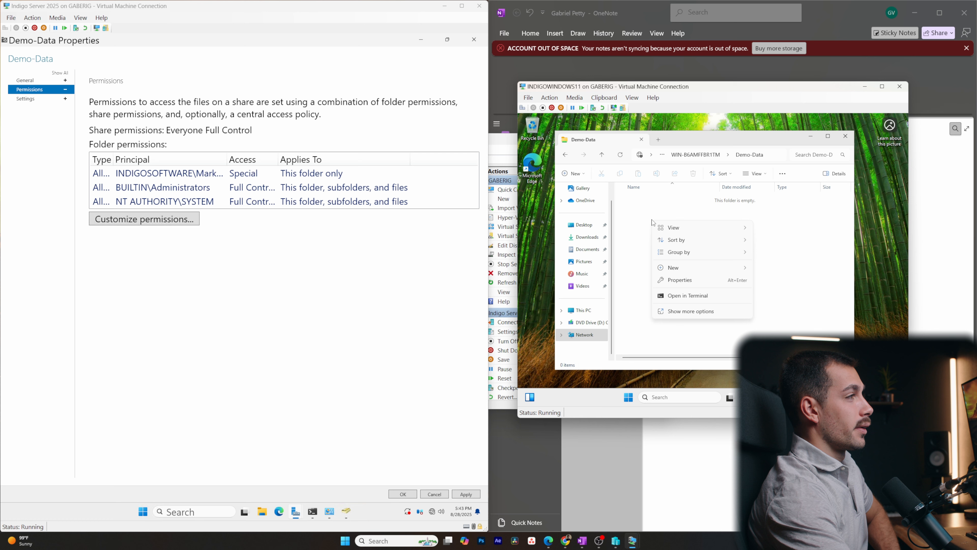
{"action": "left_click", "coordinate": [763, 270]}
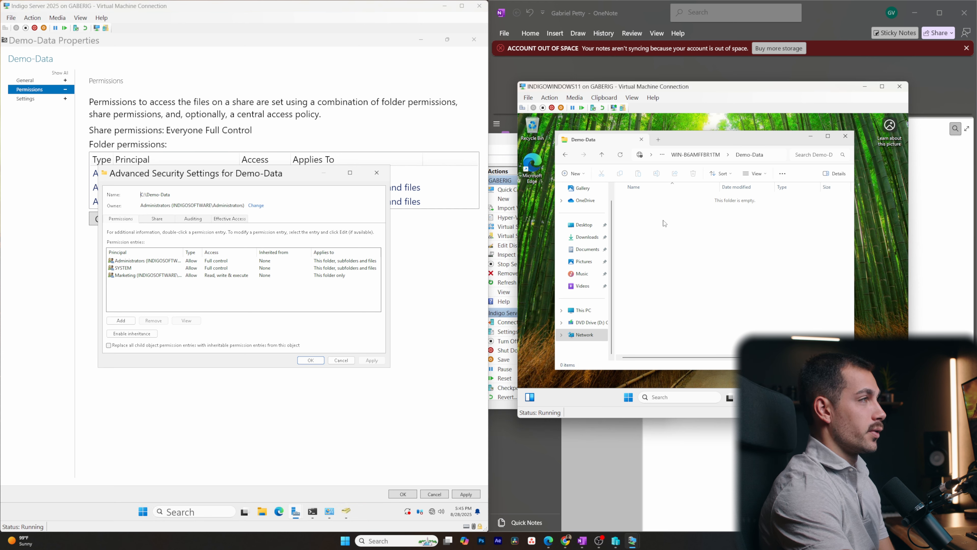
{"action": "right_click", "coordinate": [644, 228]}
{"action": "mouse_move", "coordinate": [674, 278]}
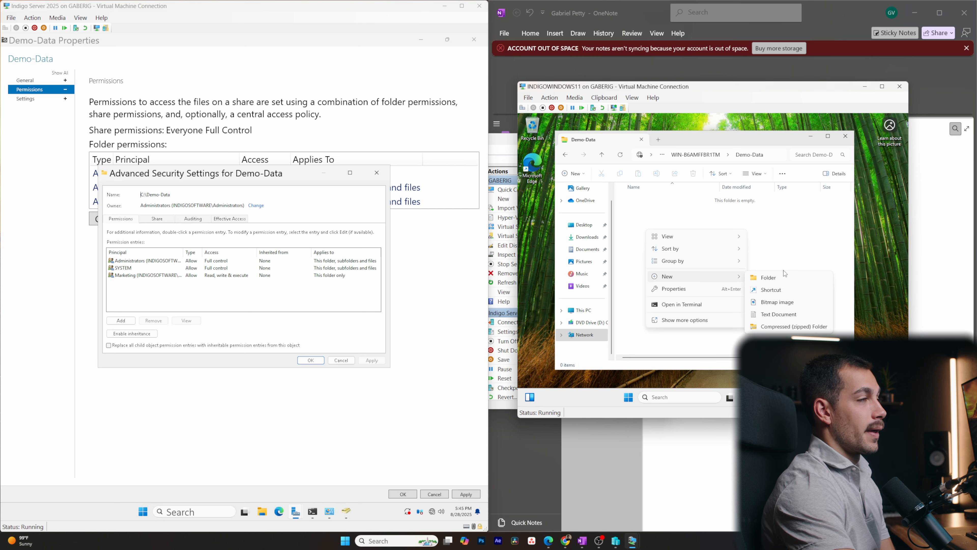
{"action": "left_click", "coordinate": [770, 277]}
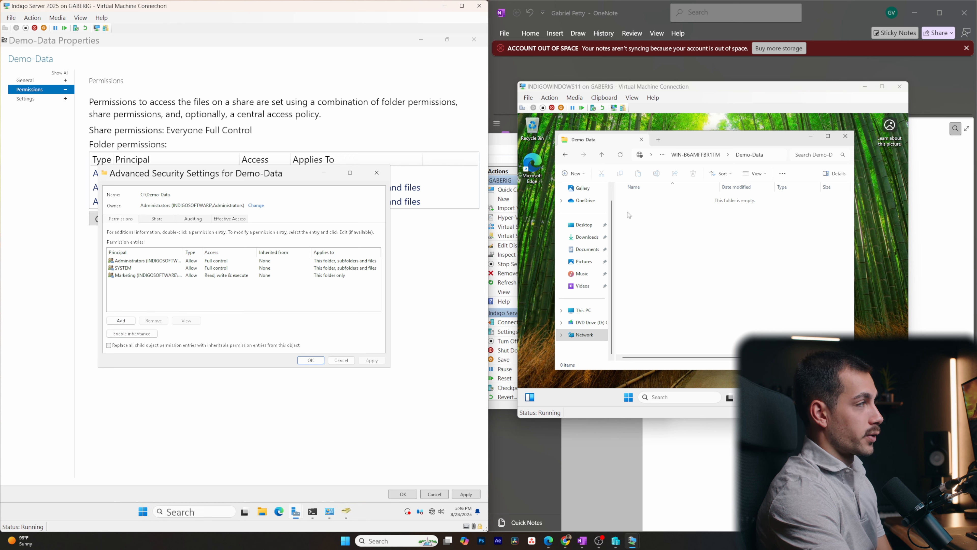
Step: On the server, add a Demo-Data permission entry with the individual user's account as its principal
{"action": "left_click", "coordinate": [130, 324]}
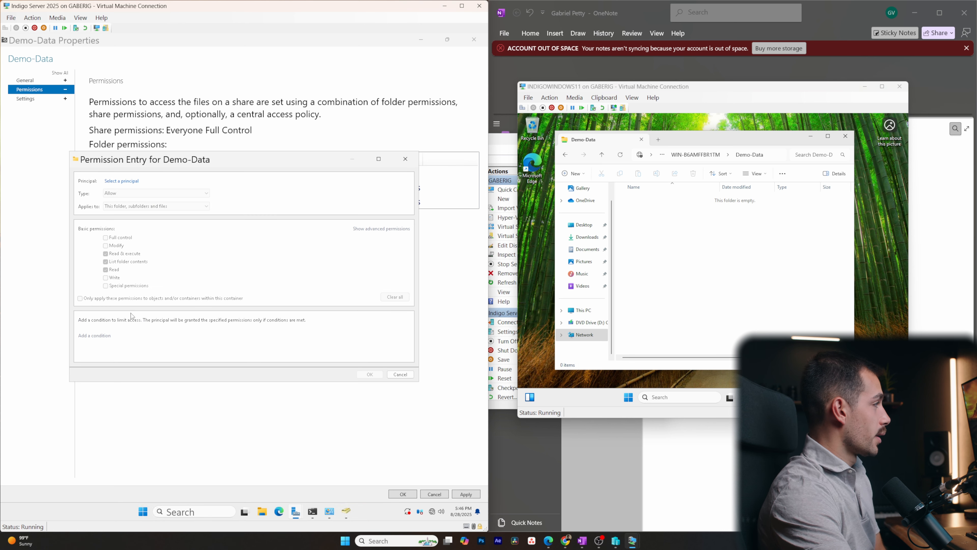
{"action": "left_click", "coordinate": [129, 182]}
{"action": "type", "text": "gab"}
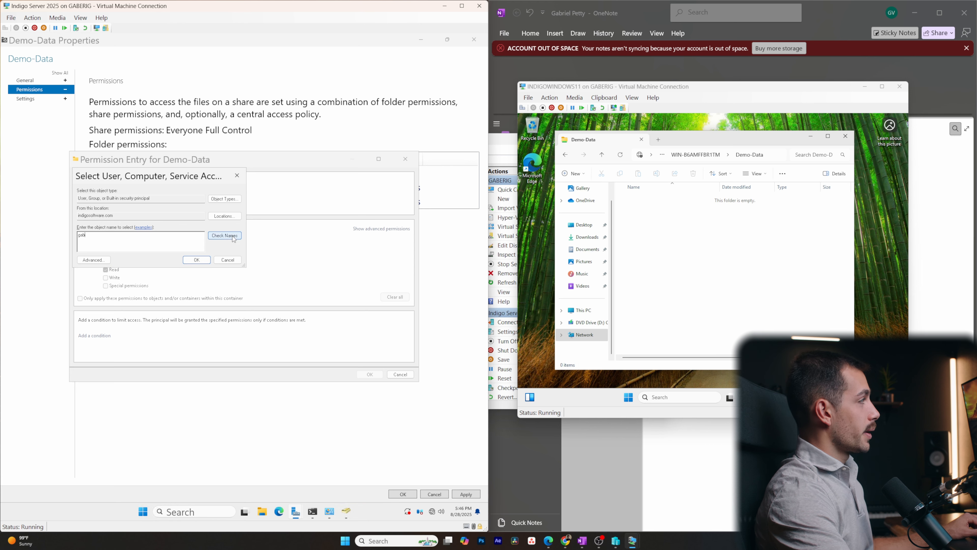
{"action": "left_click", "coordinate": [225, 235]}
{"action": "left_click", "coordinate": [243, 311]}
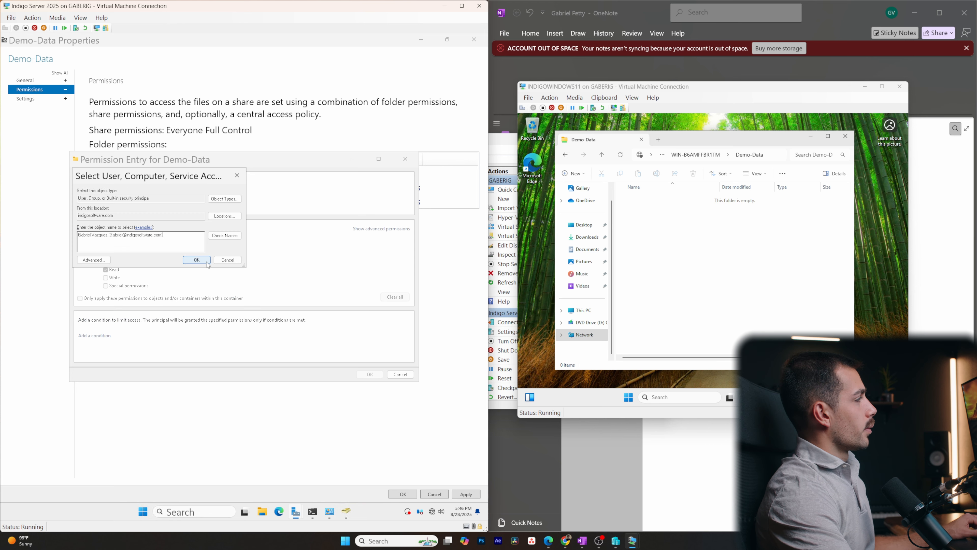
{"action": "left_click", "coordinate": [202, 262]}
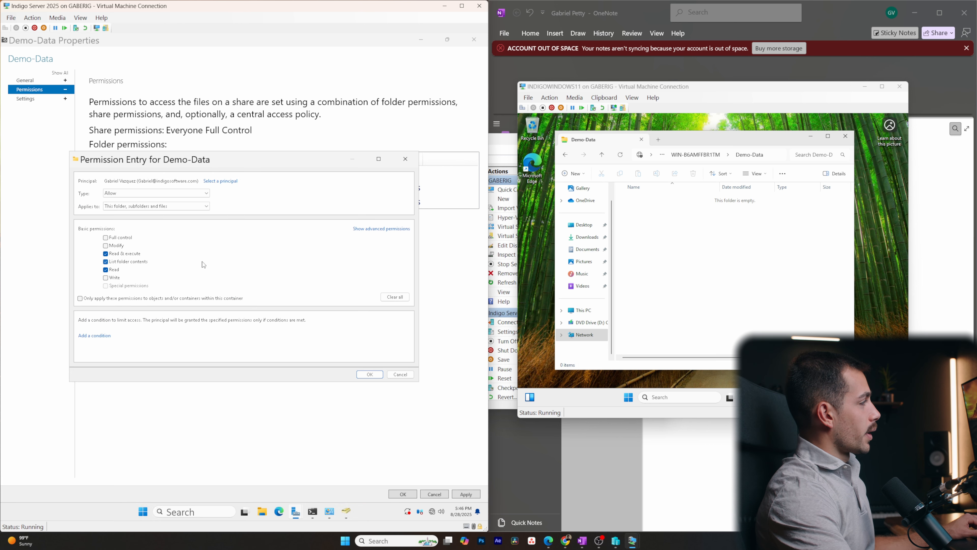
Step: Grant the user Modify permission on this folder, subfolders and files, and confirm the Demo-Data security settings
{"action": "left_click", "coordinate": [117, 247]}
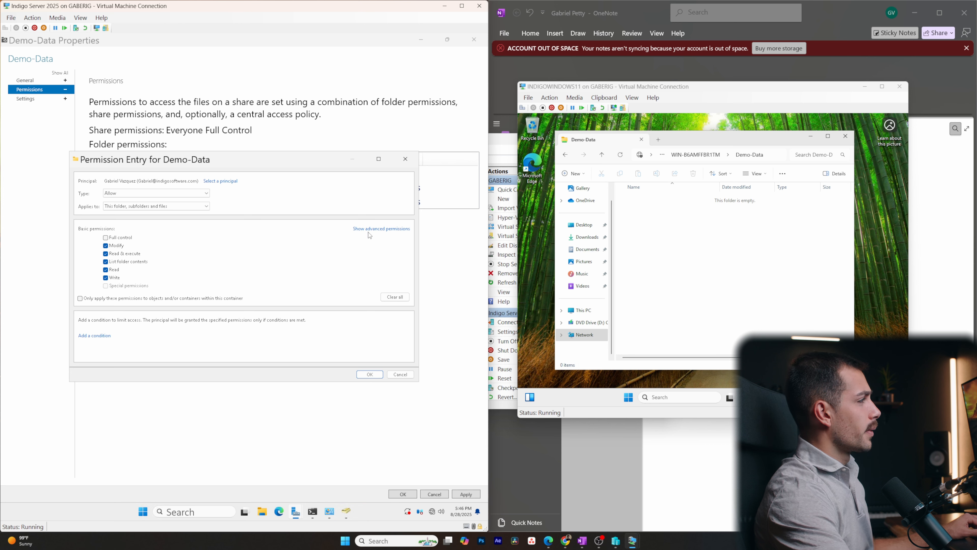
{"action": "left_click", "coordinate": [381, 229]}
{"action": "left_click", "coordinate": [369, 375]}
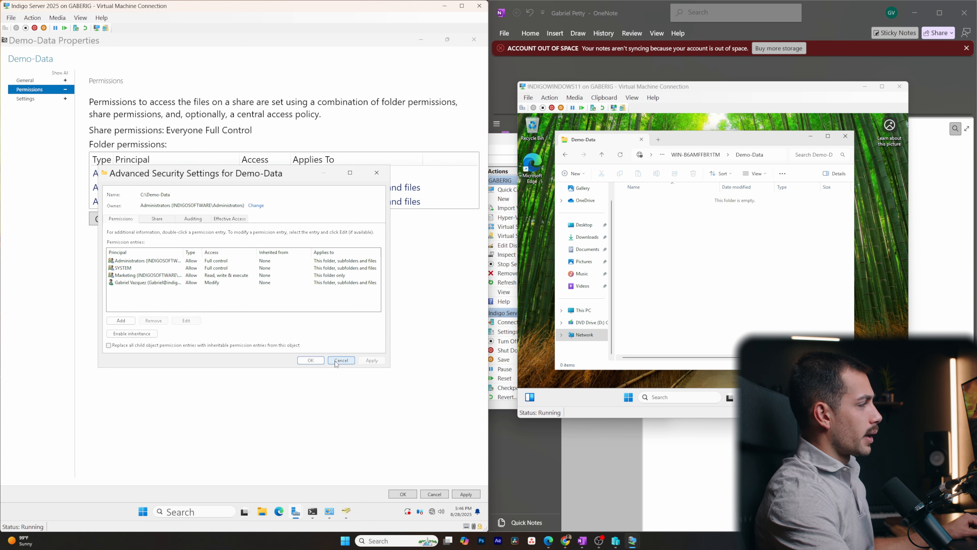
{"action": "left_click", "coordinate": [316, 362]}
Step: Create a new folder inside the Demo-Data share from the Windows 11 client
{"action": "right_click", "coordinate": [670, 223]}
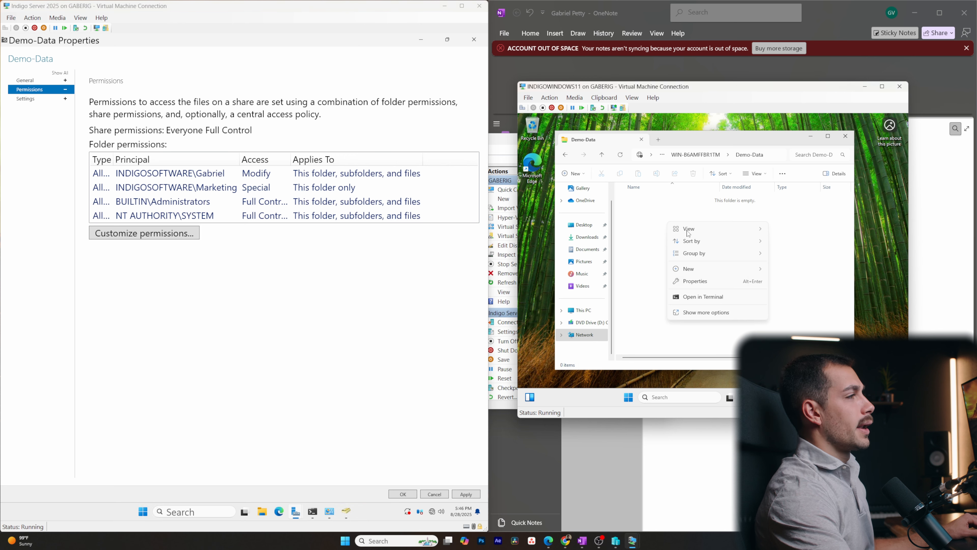
{"action": "mouse_move", "coordinate": [691, 270]}
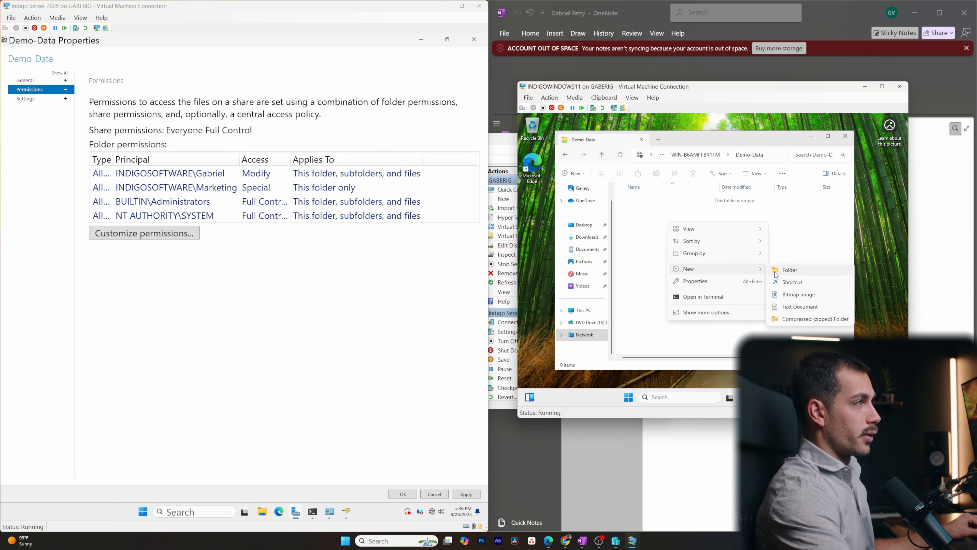
{"action": "left_click", "coordinate": [776, 274]}
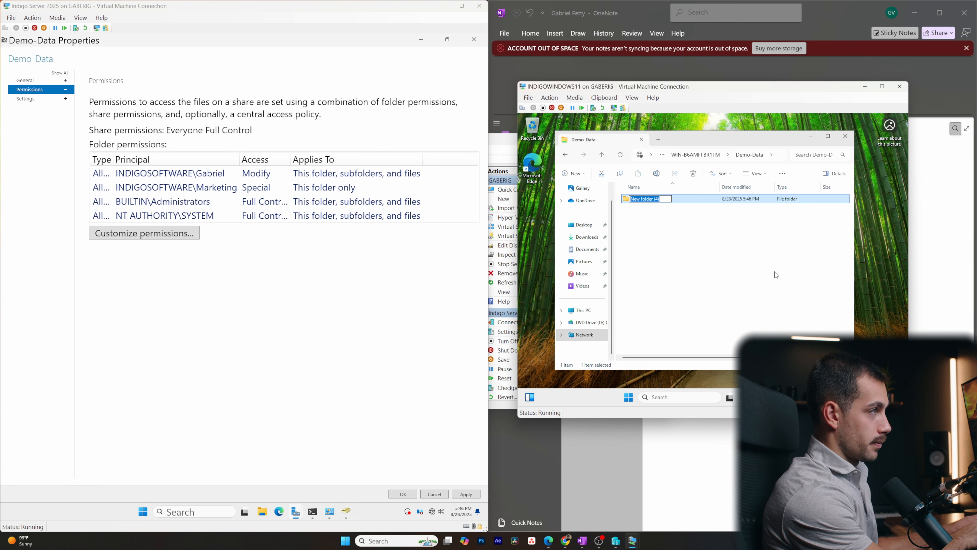